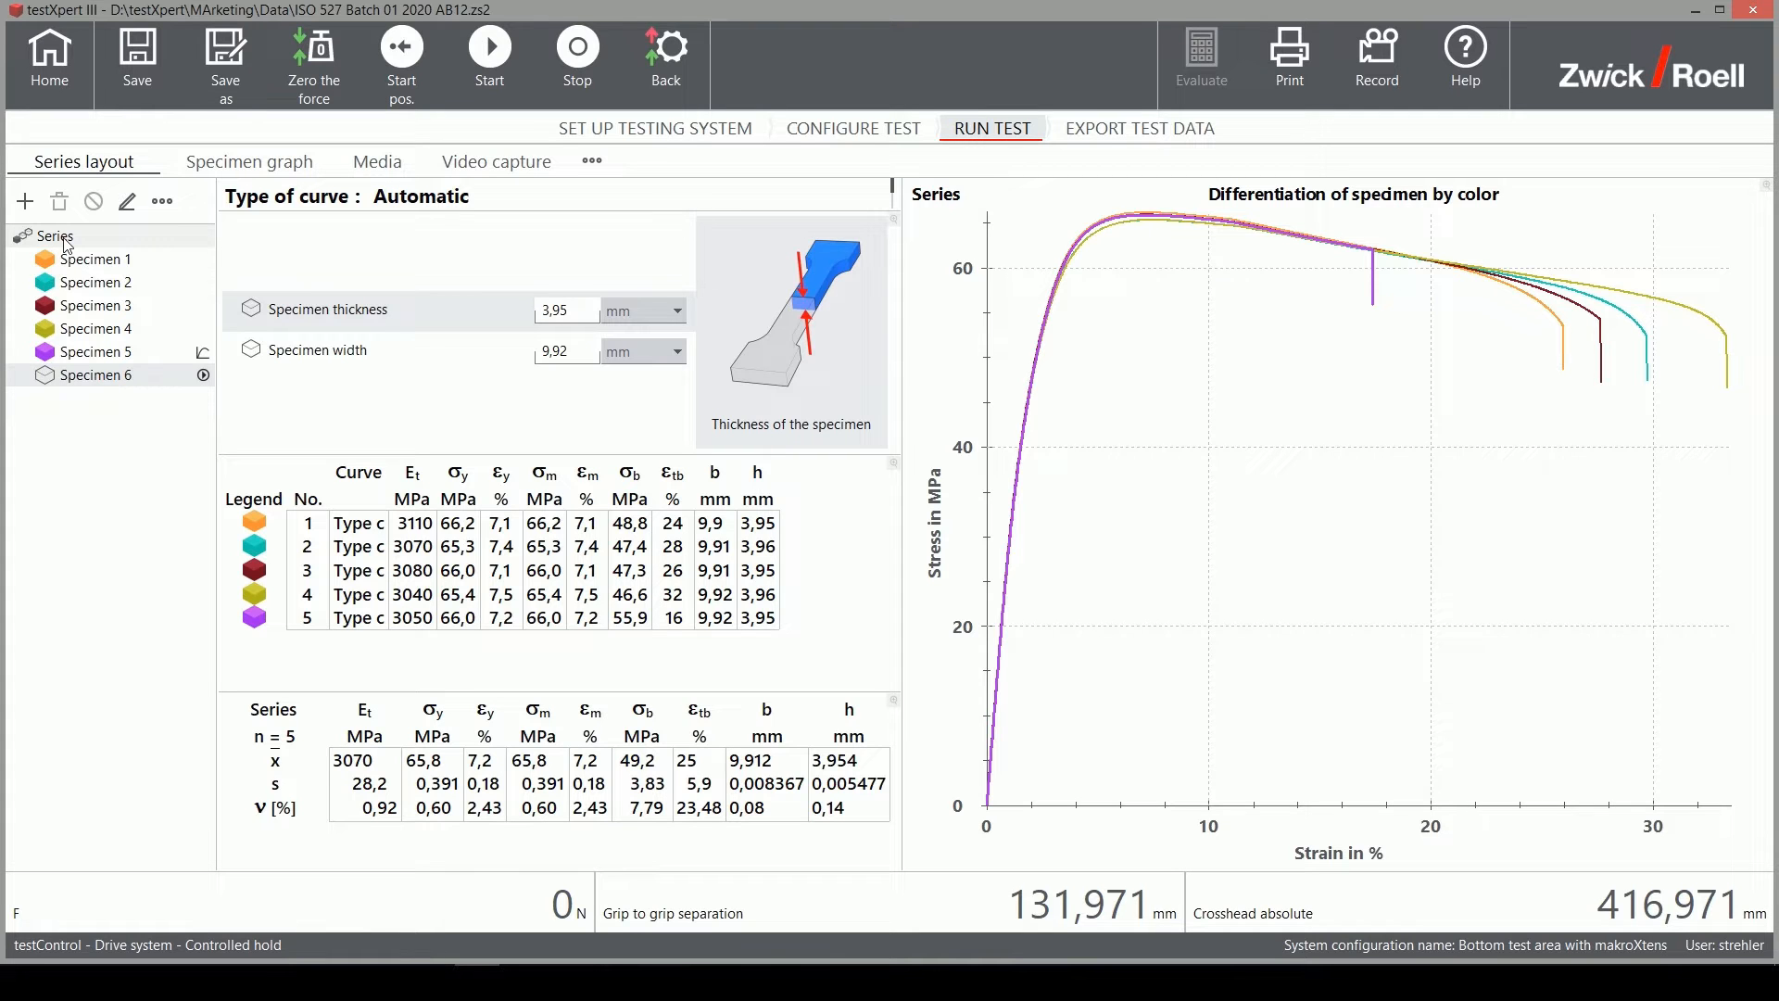
Select all specimens of the series and start the Excel export from the specimen context menu
right_click(65, 242)
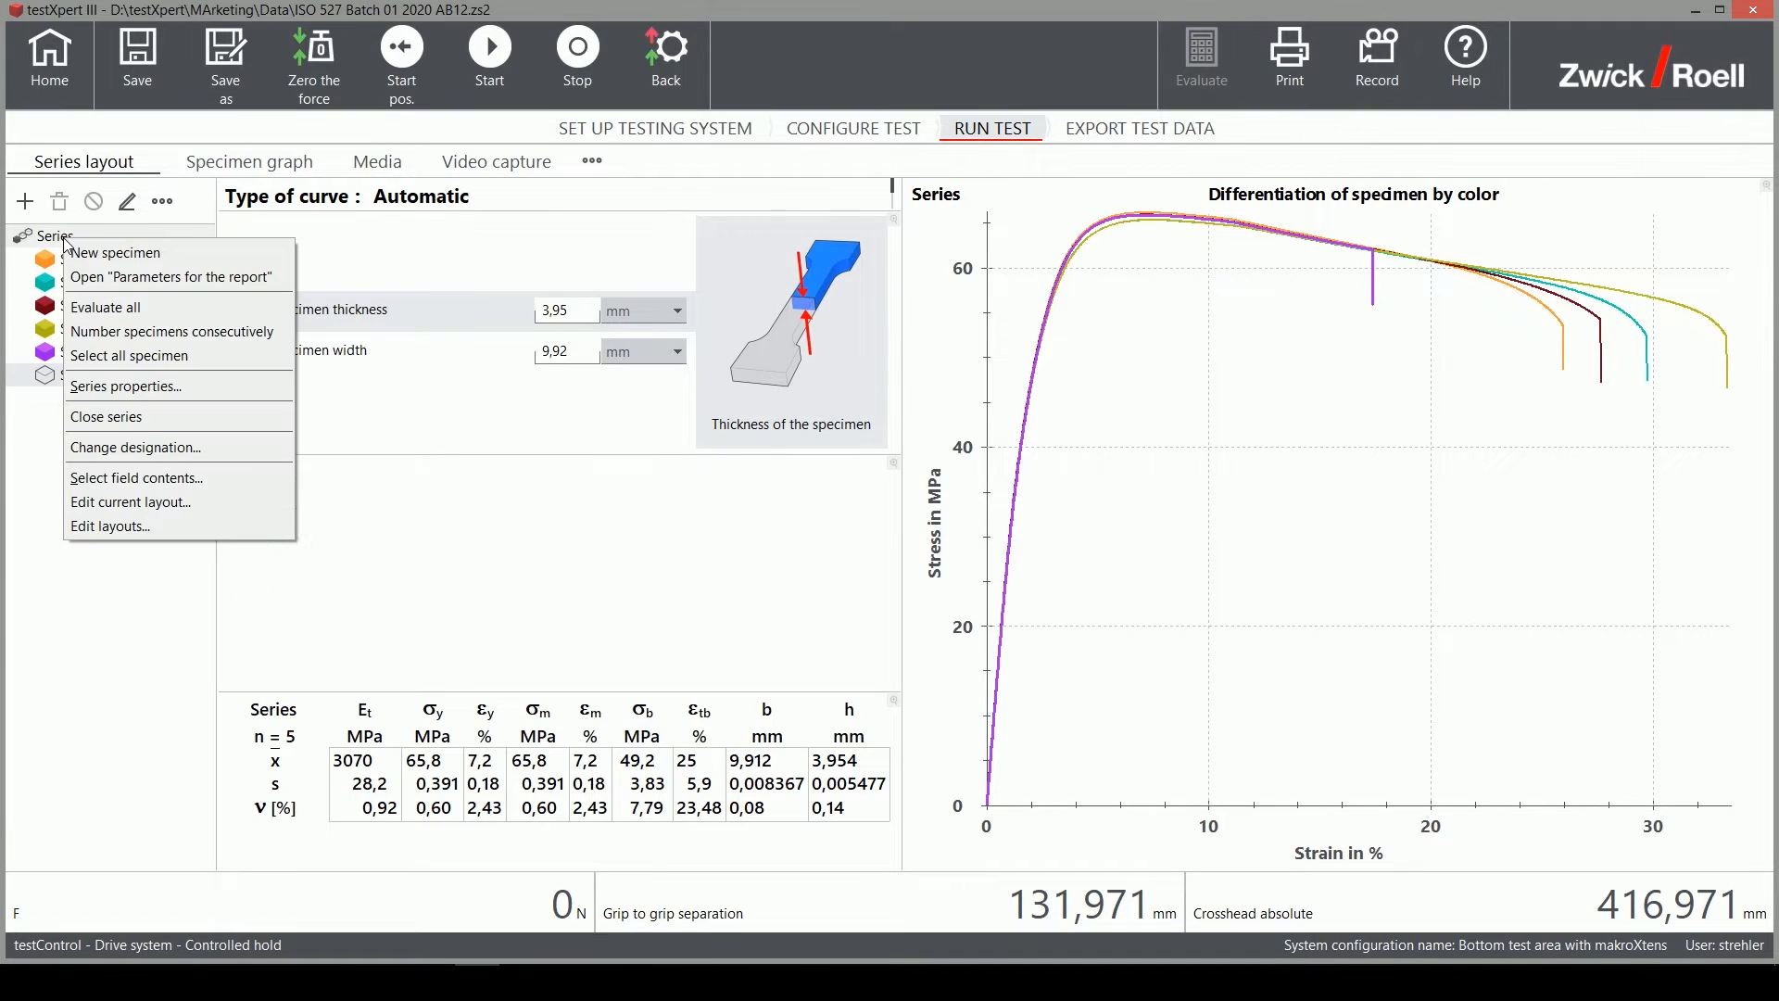
left_click(84, 356)
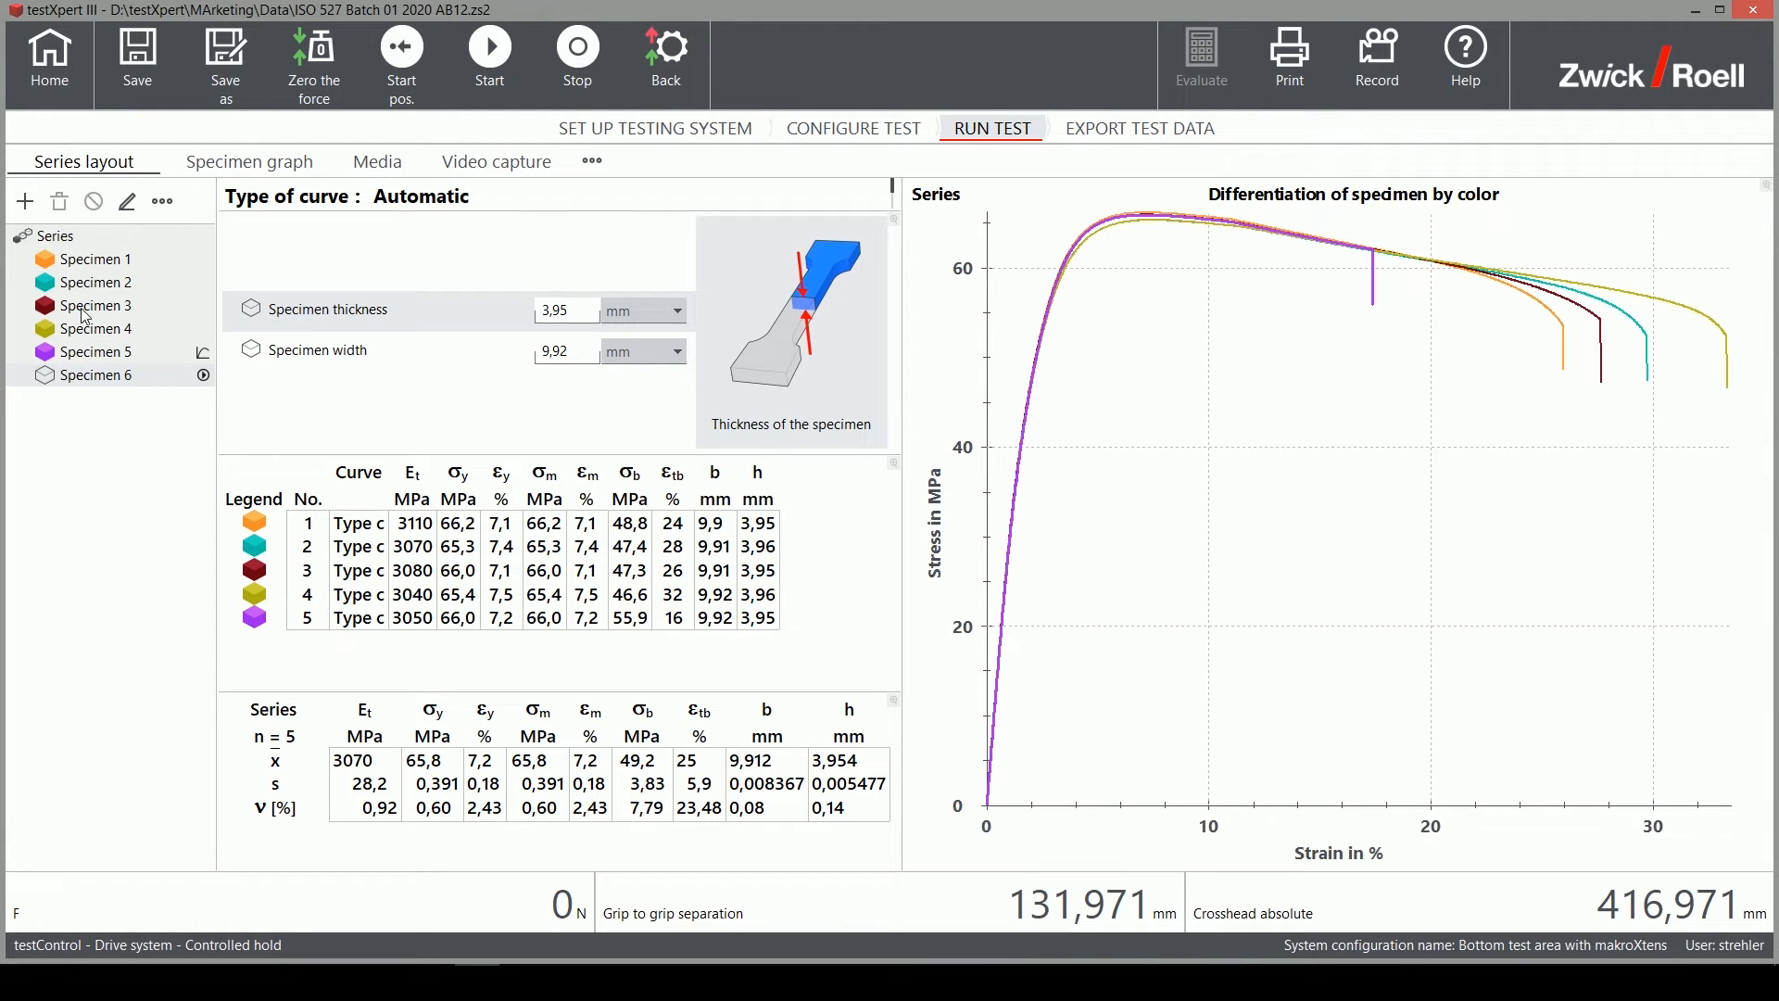
right_click(83, 316)
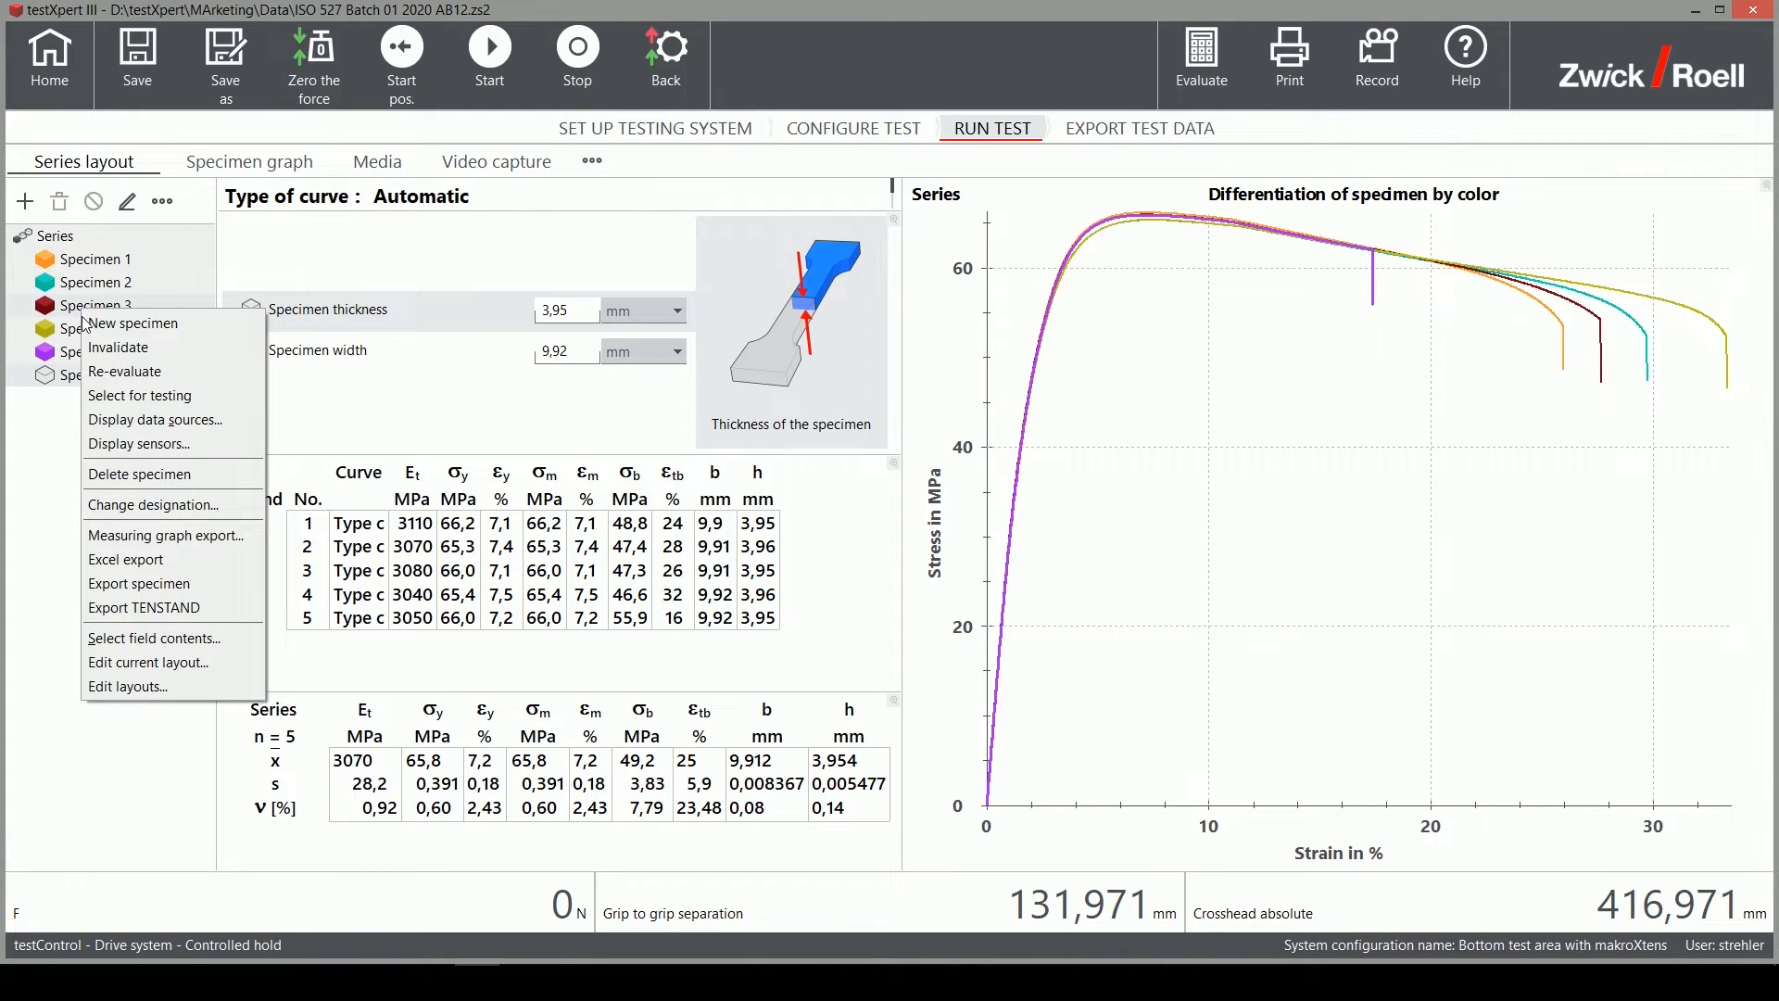
left_click(133, 559)
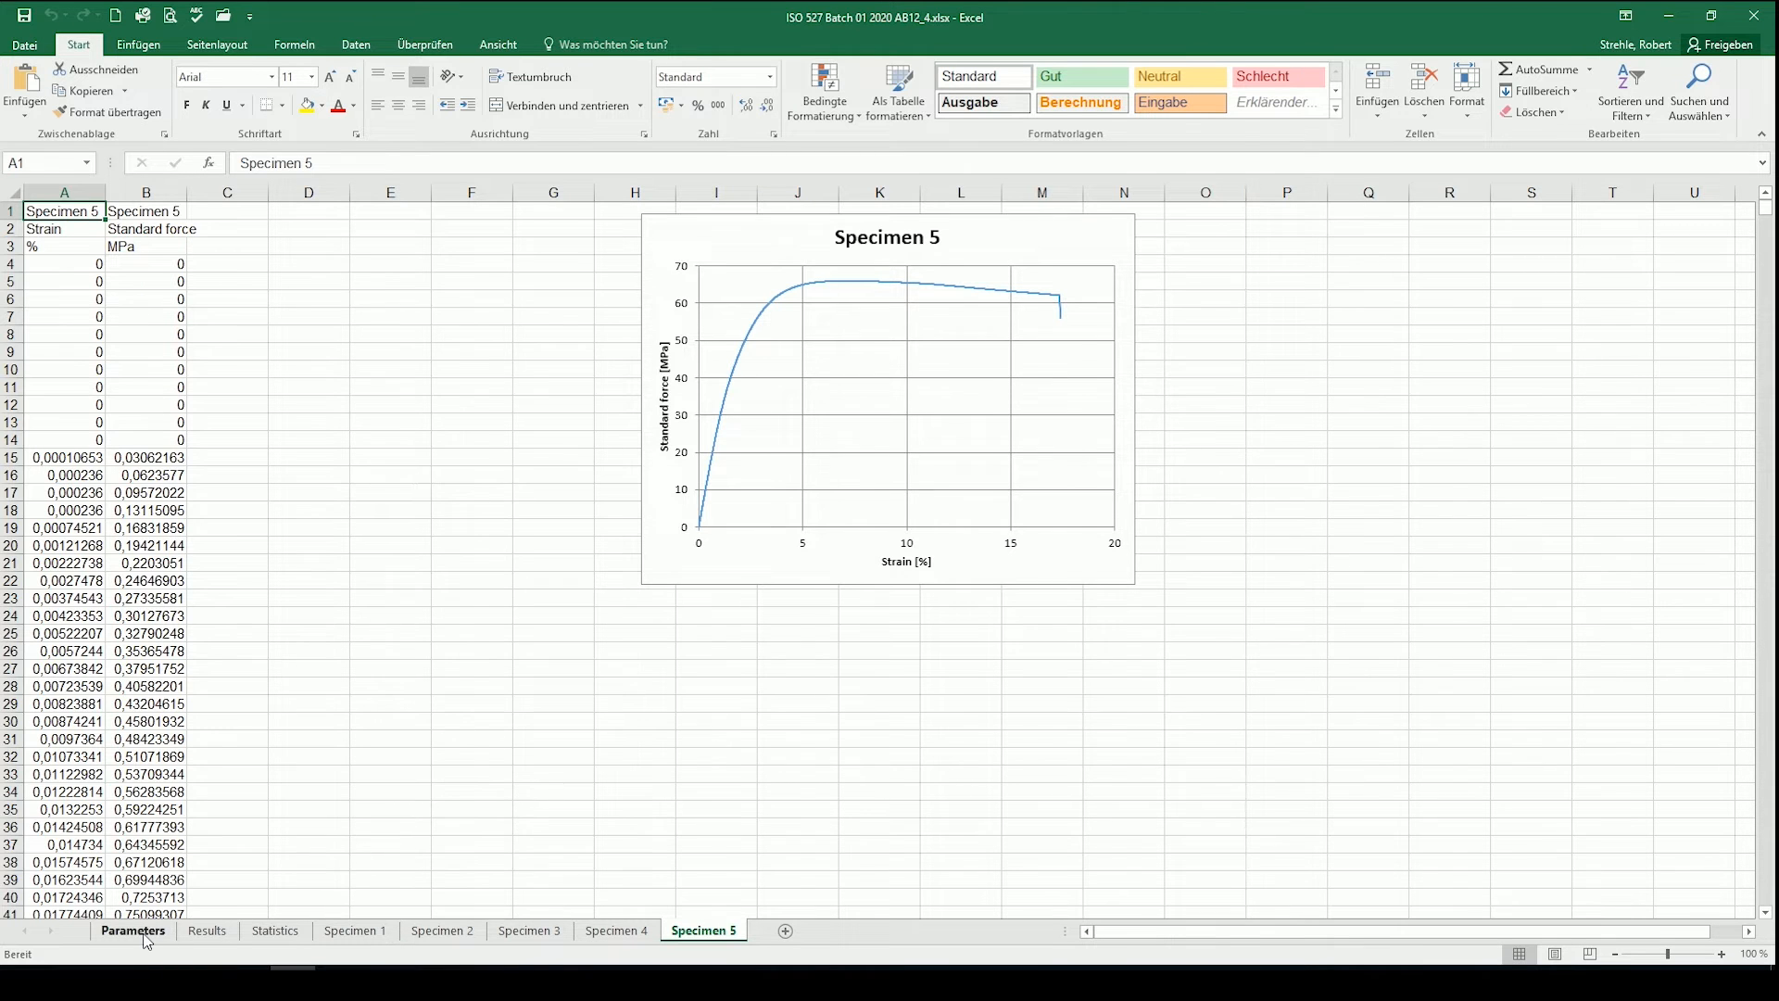
Review the Parameters, Results (modulus values in column C) and Statistics sheets
left_click(133, 930)
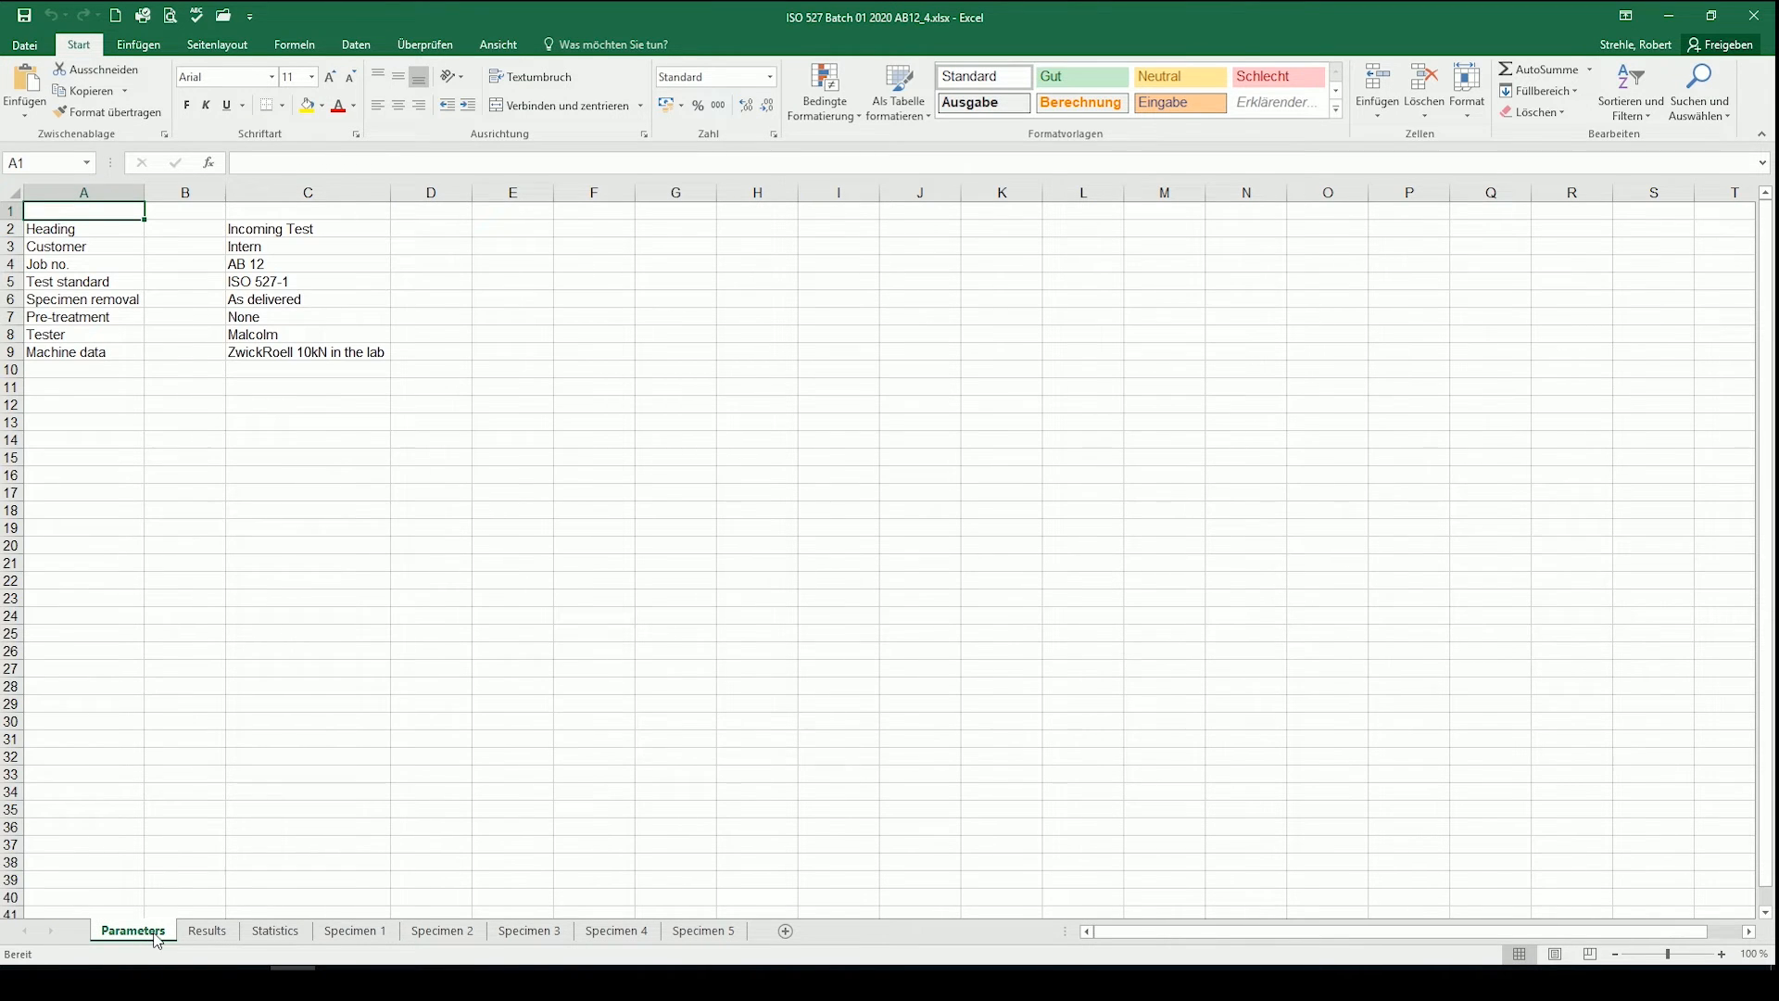
left_click(207, 929)
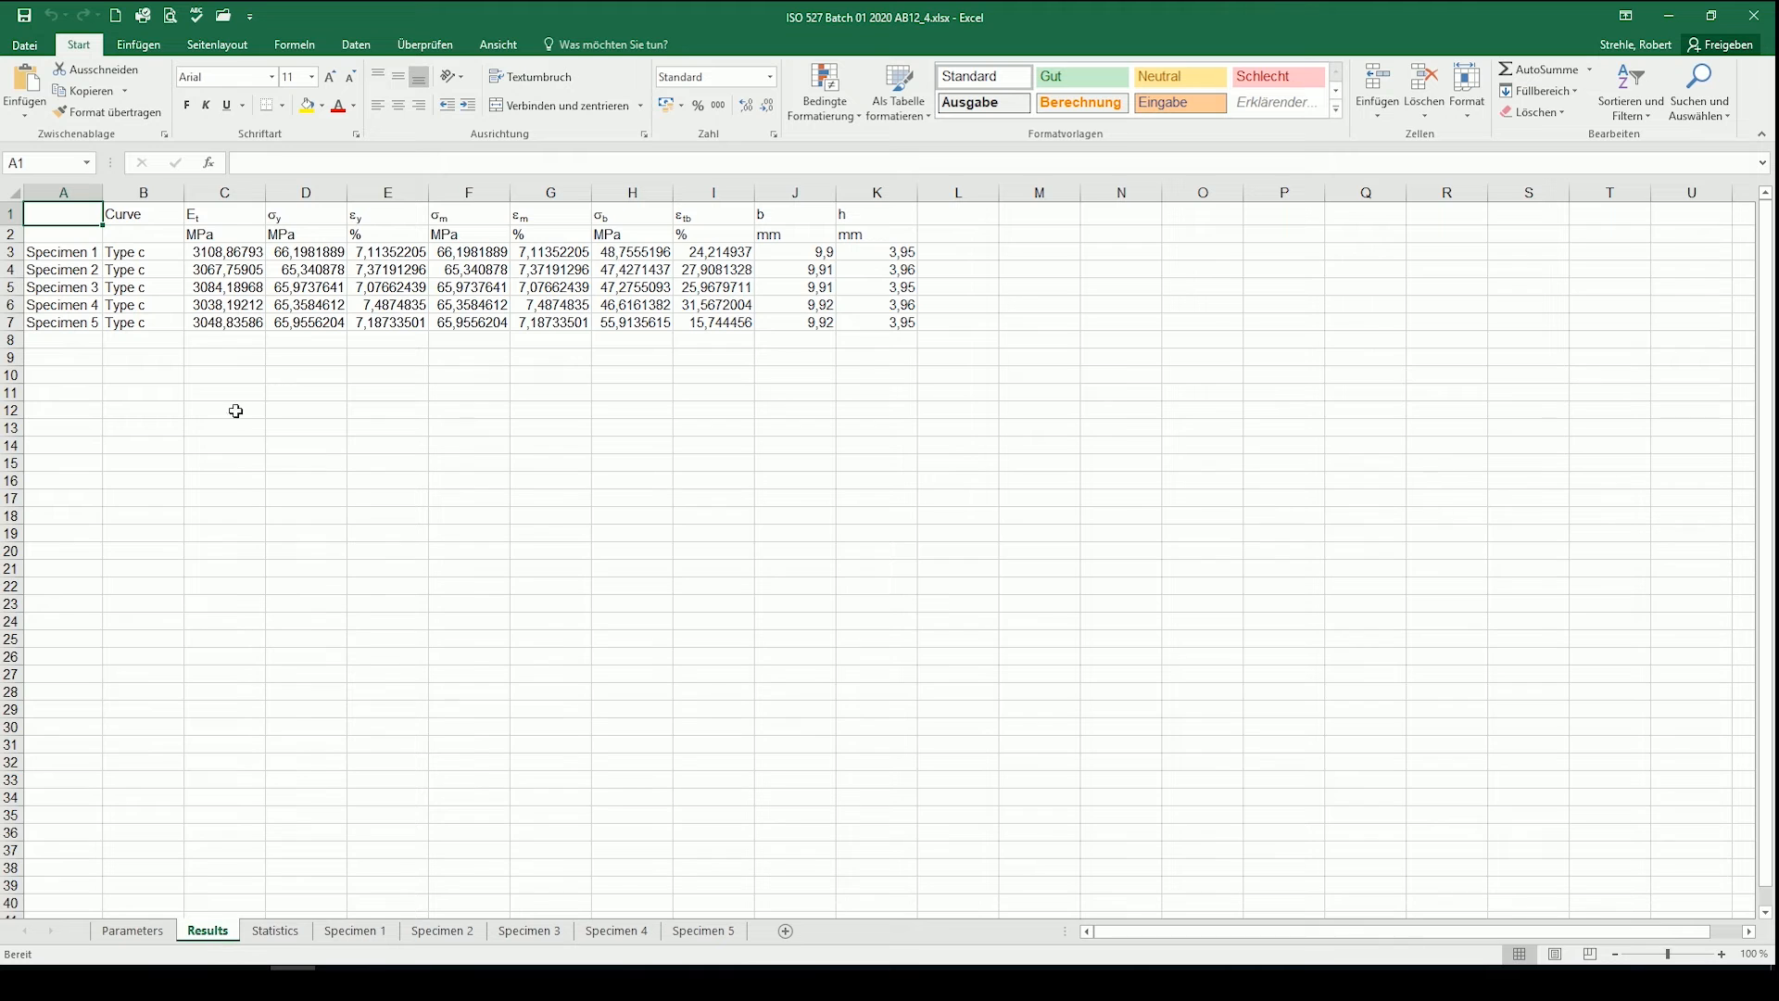
left_click_drag(222, 252, 223, 322)
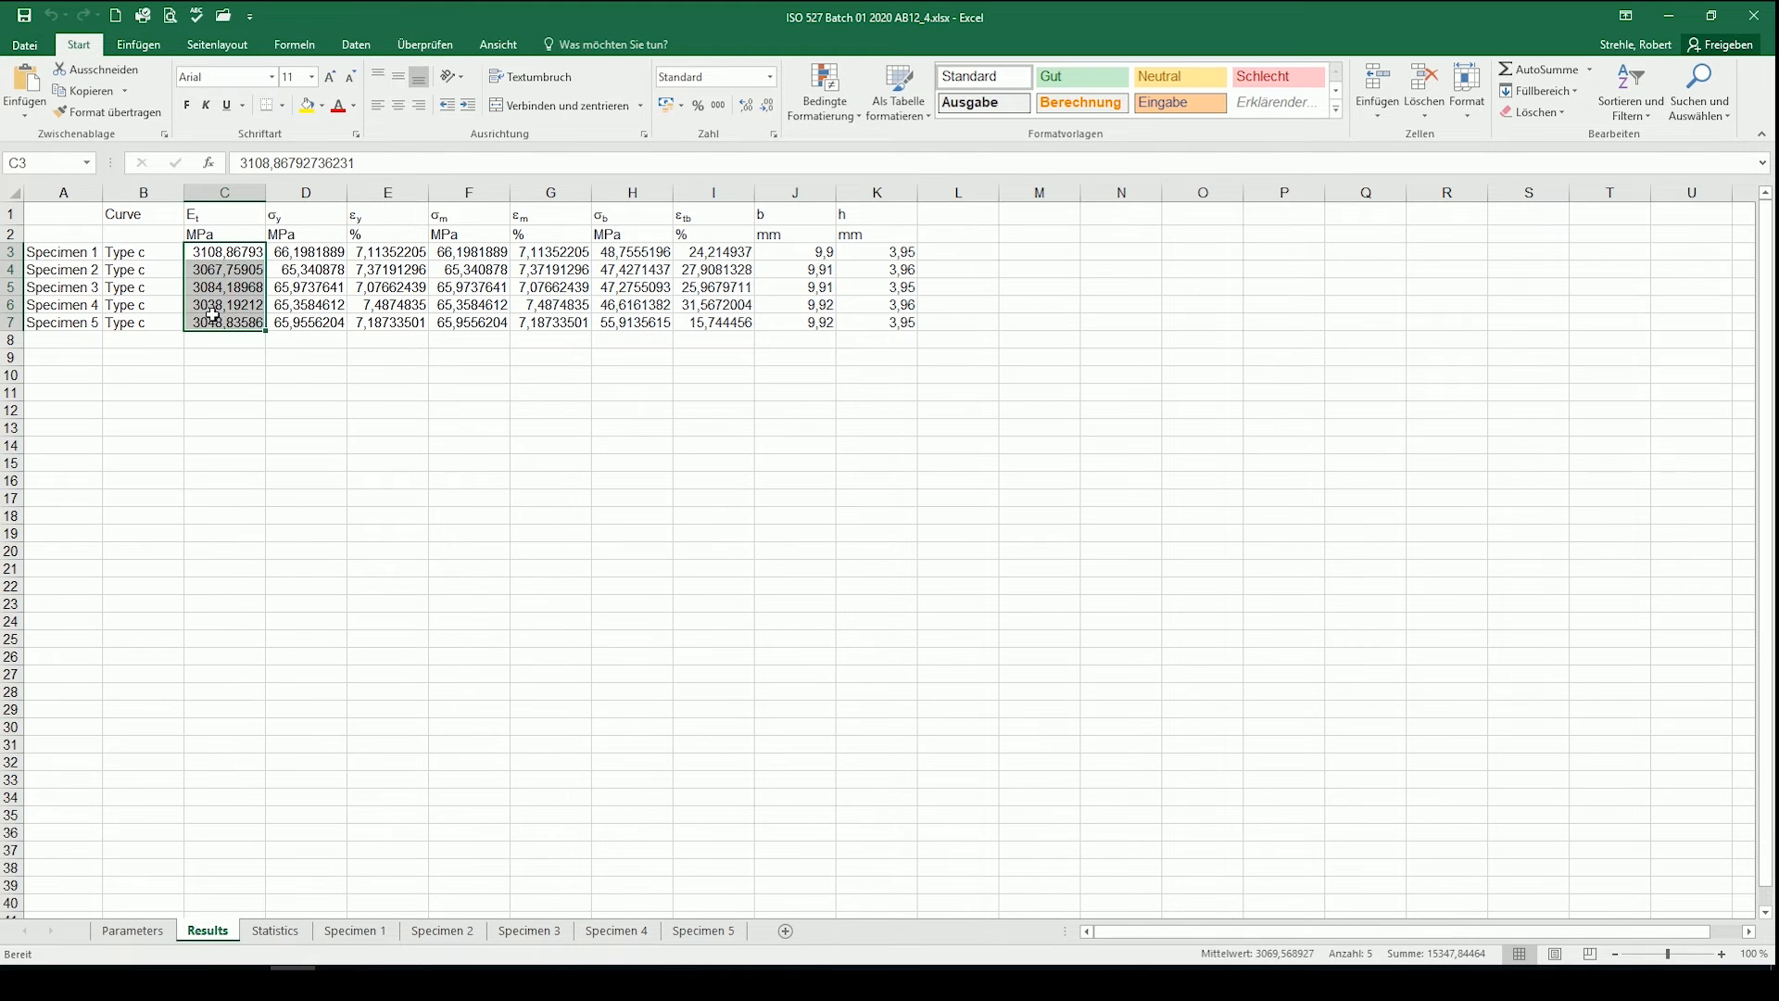
left_click(275, 930)
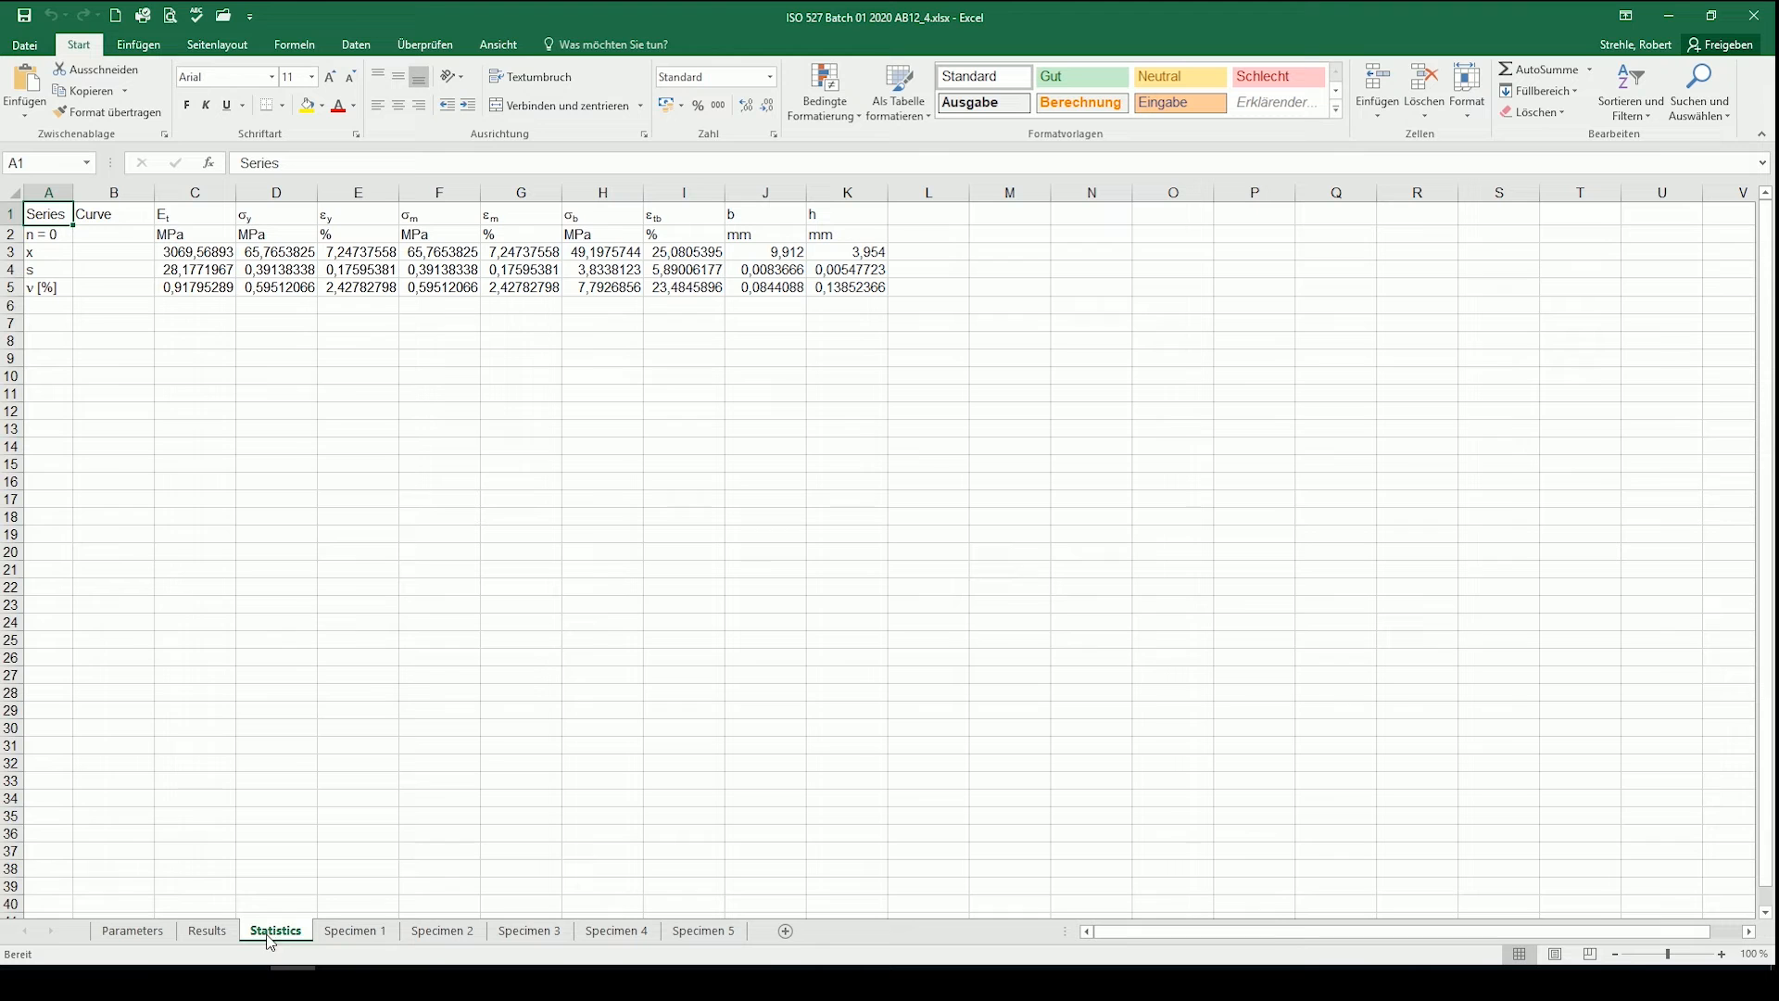
Review the Specimen 1, 3 and 5 chart sheets and close the exported workbook
left_click(356, 930)
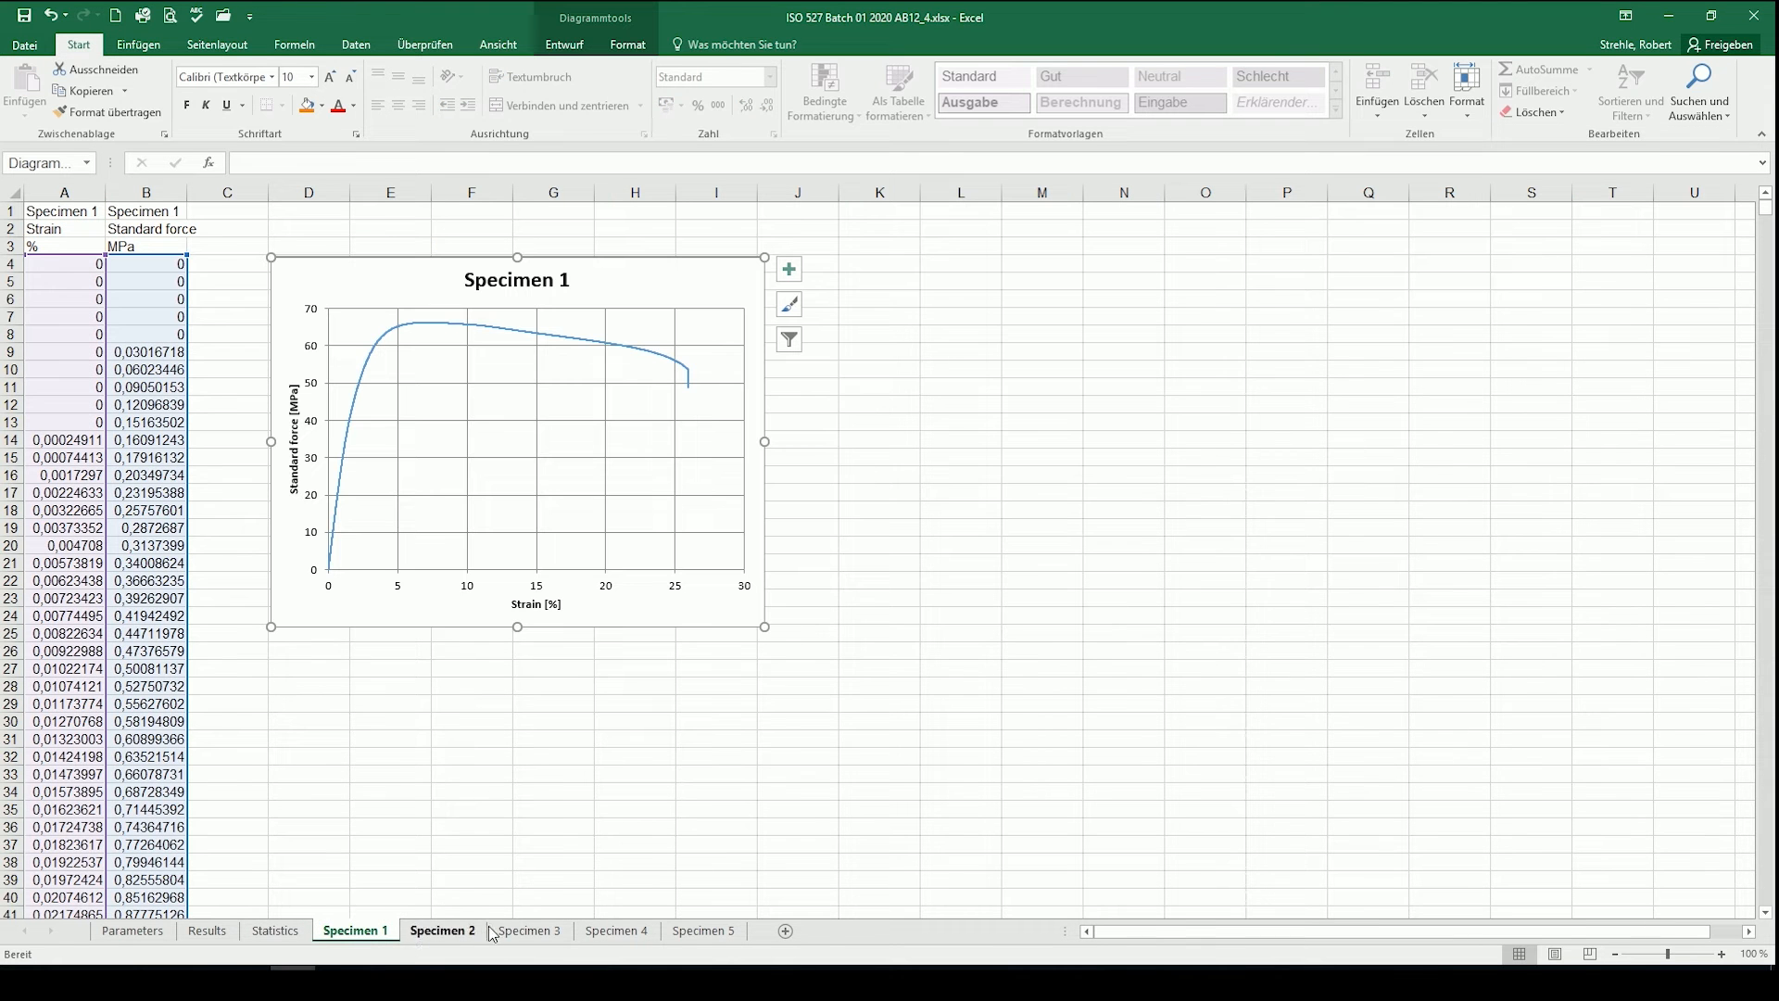
left_click(528, 930)
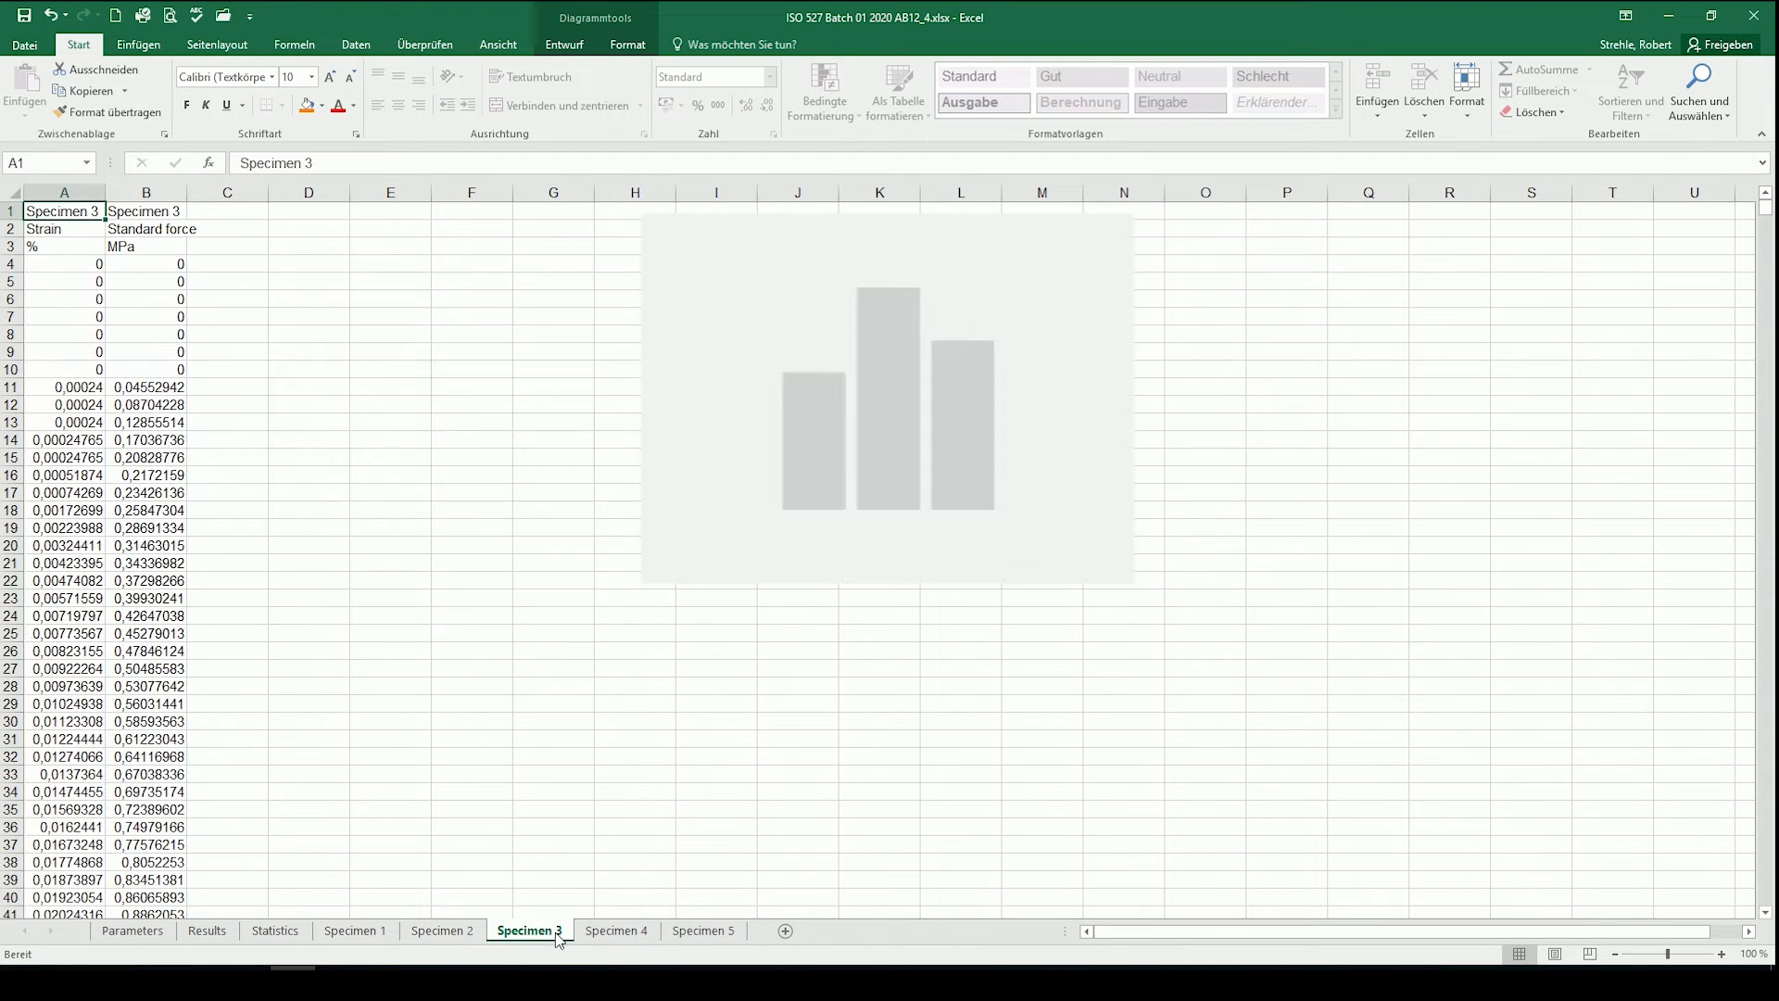
left_click(701, 930)
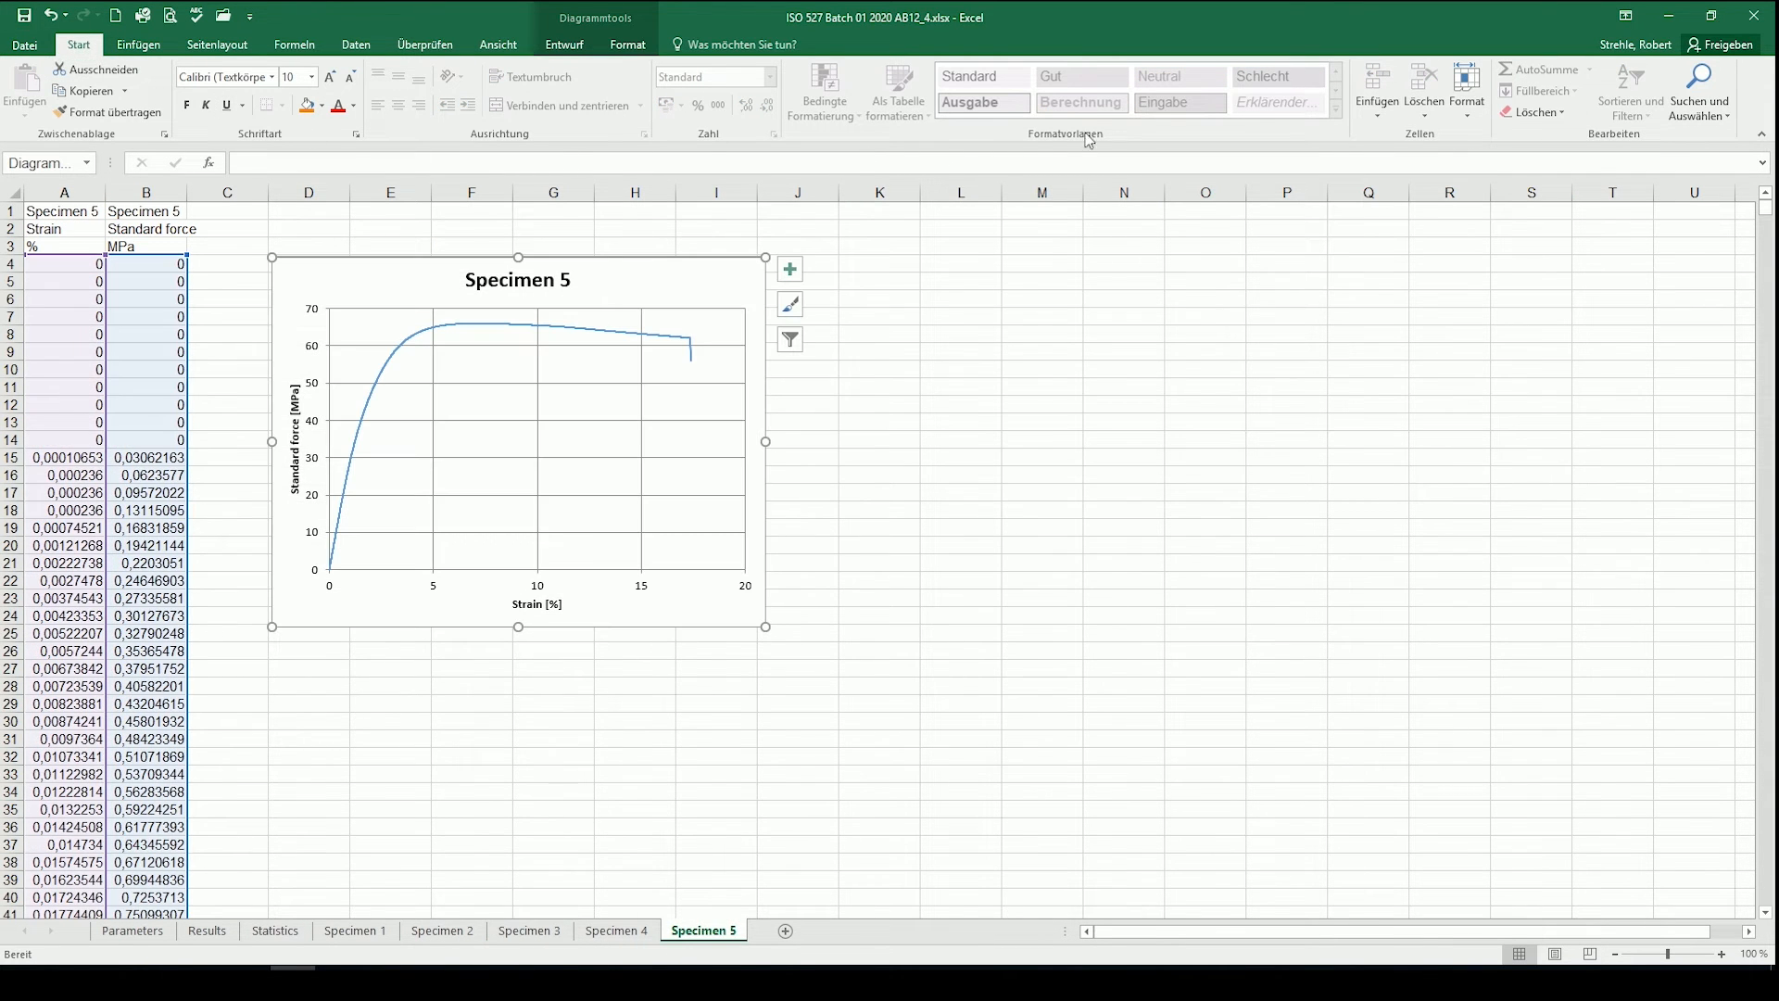
left_click(1755, 17)
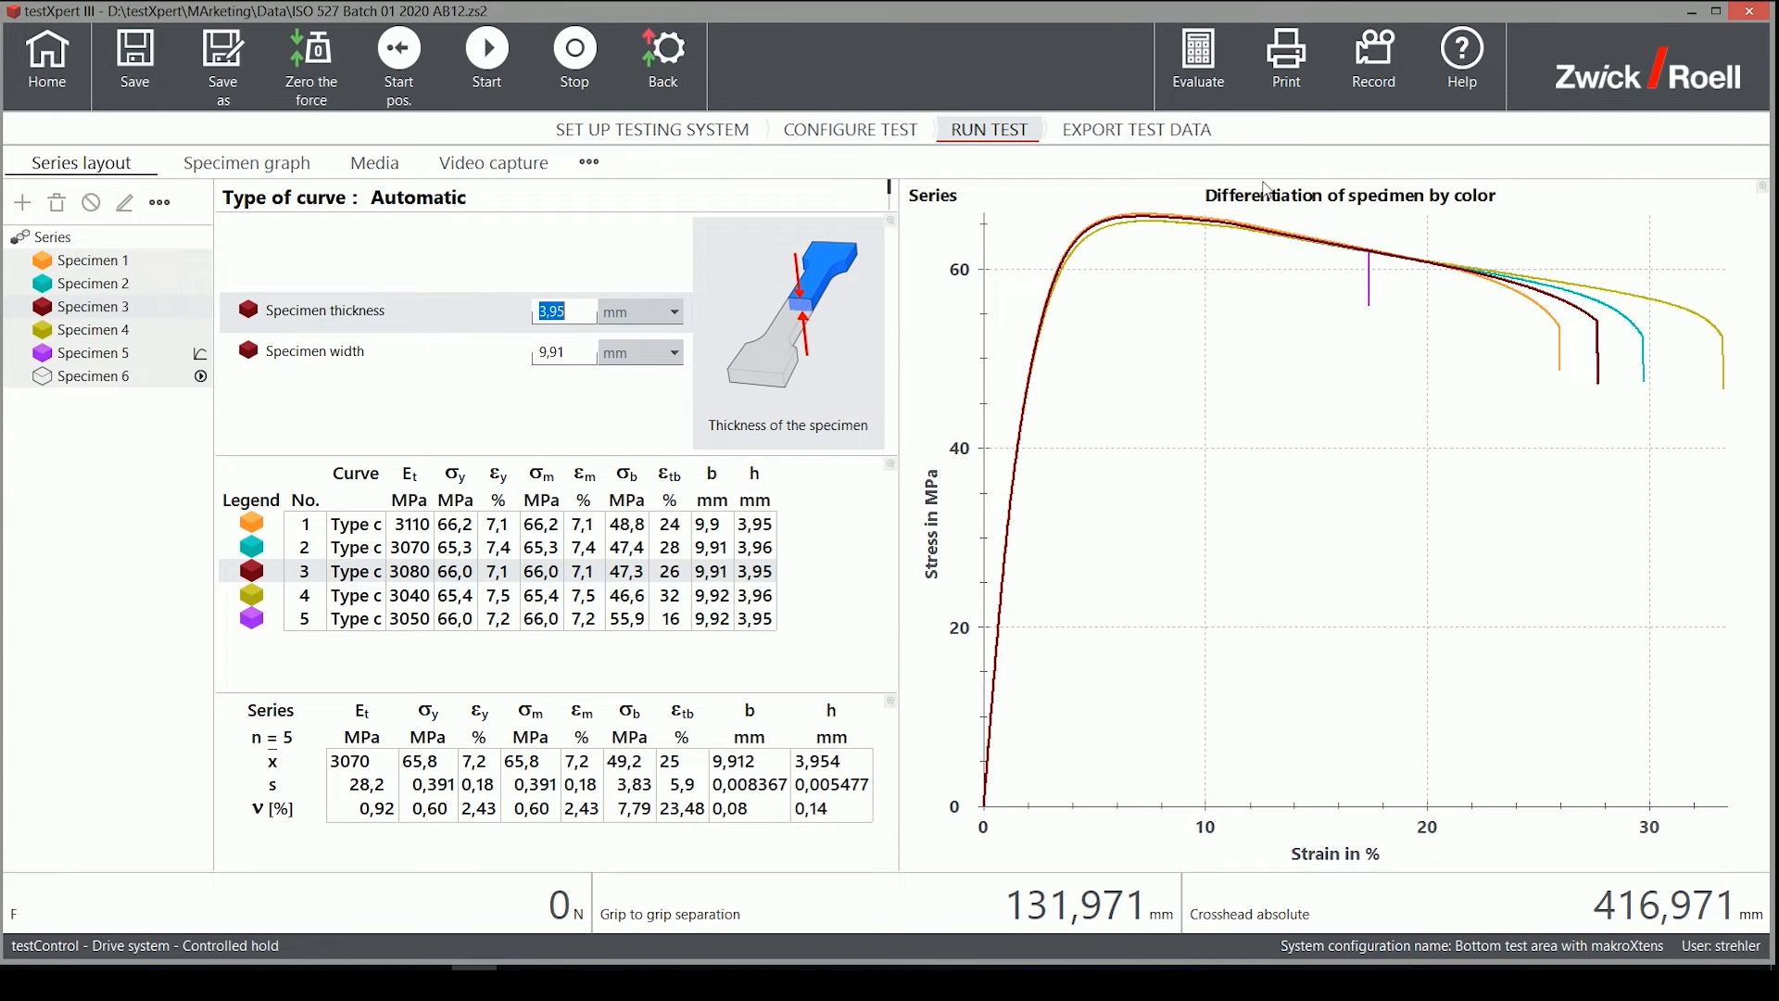
Choose the PDF default (Standard report) interface under Export test data's export interfaces
left_click(1153, 132)
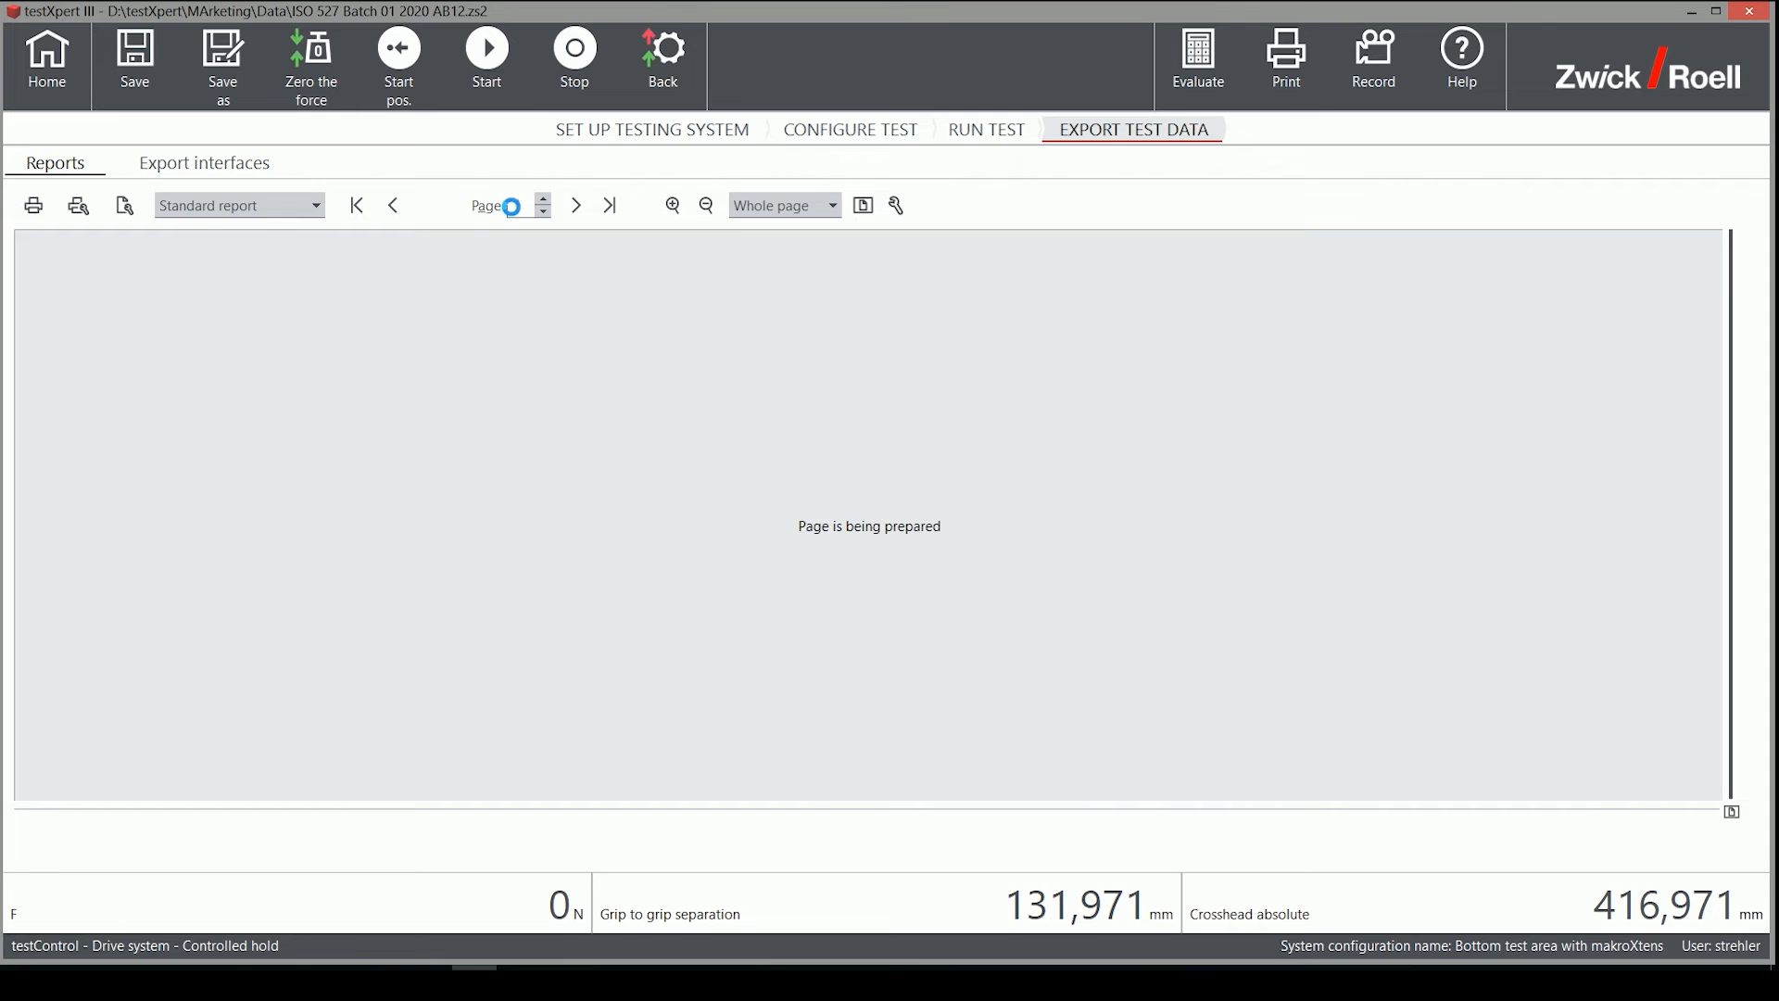
left_click(216, 167)
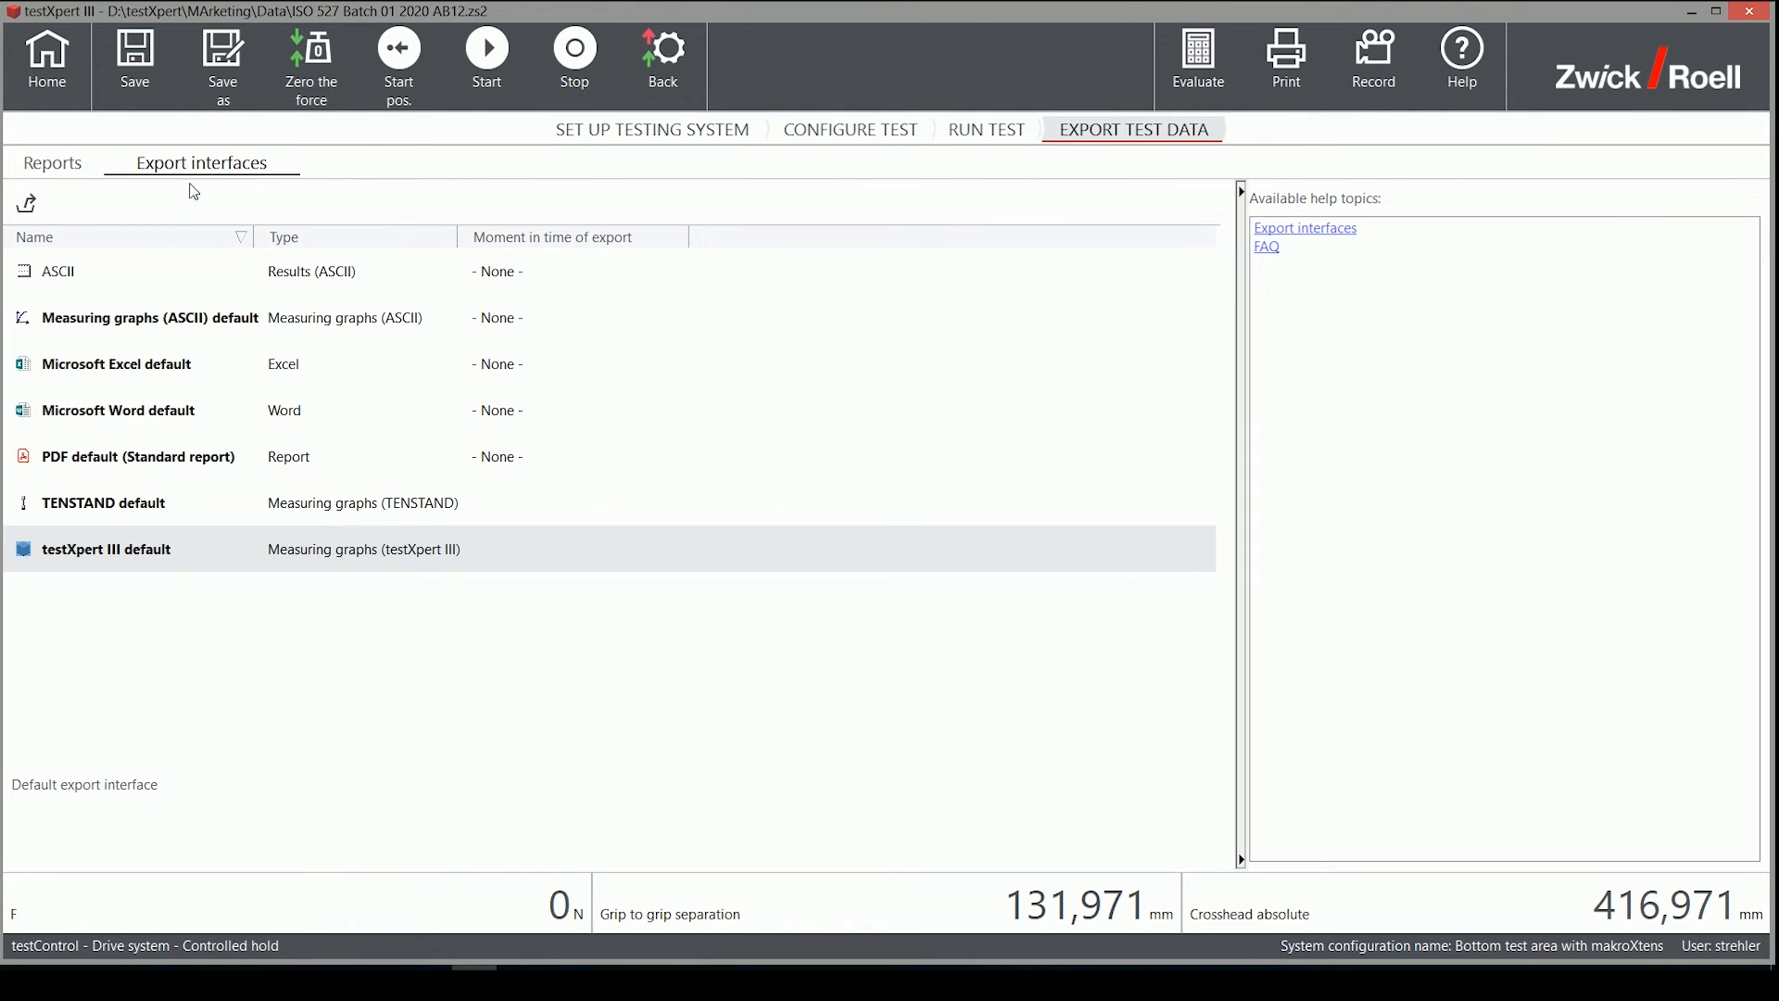
left_click(84, 455)
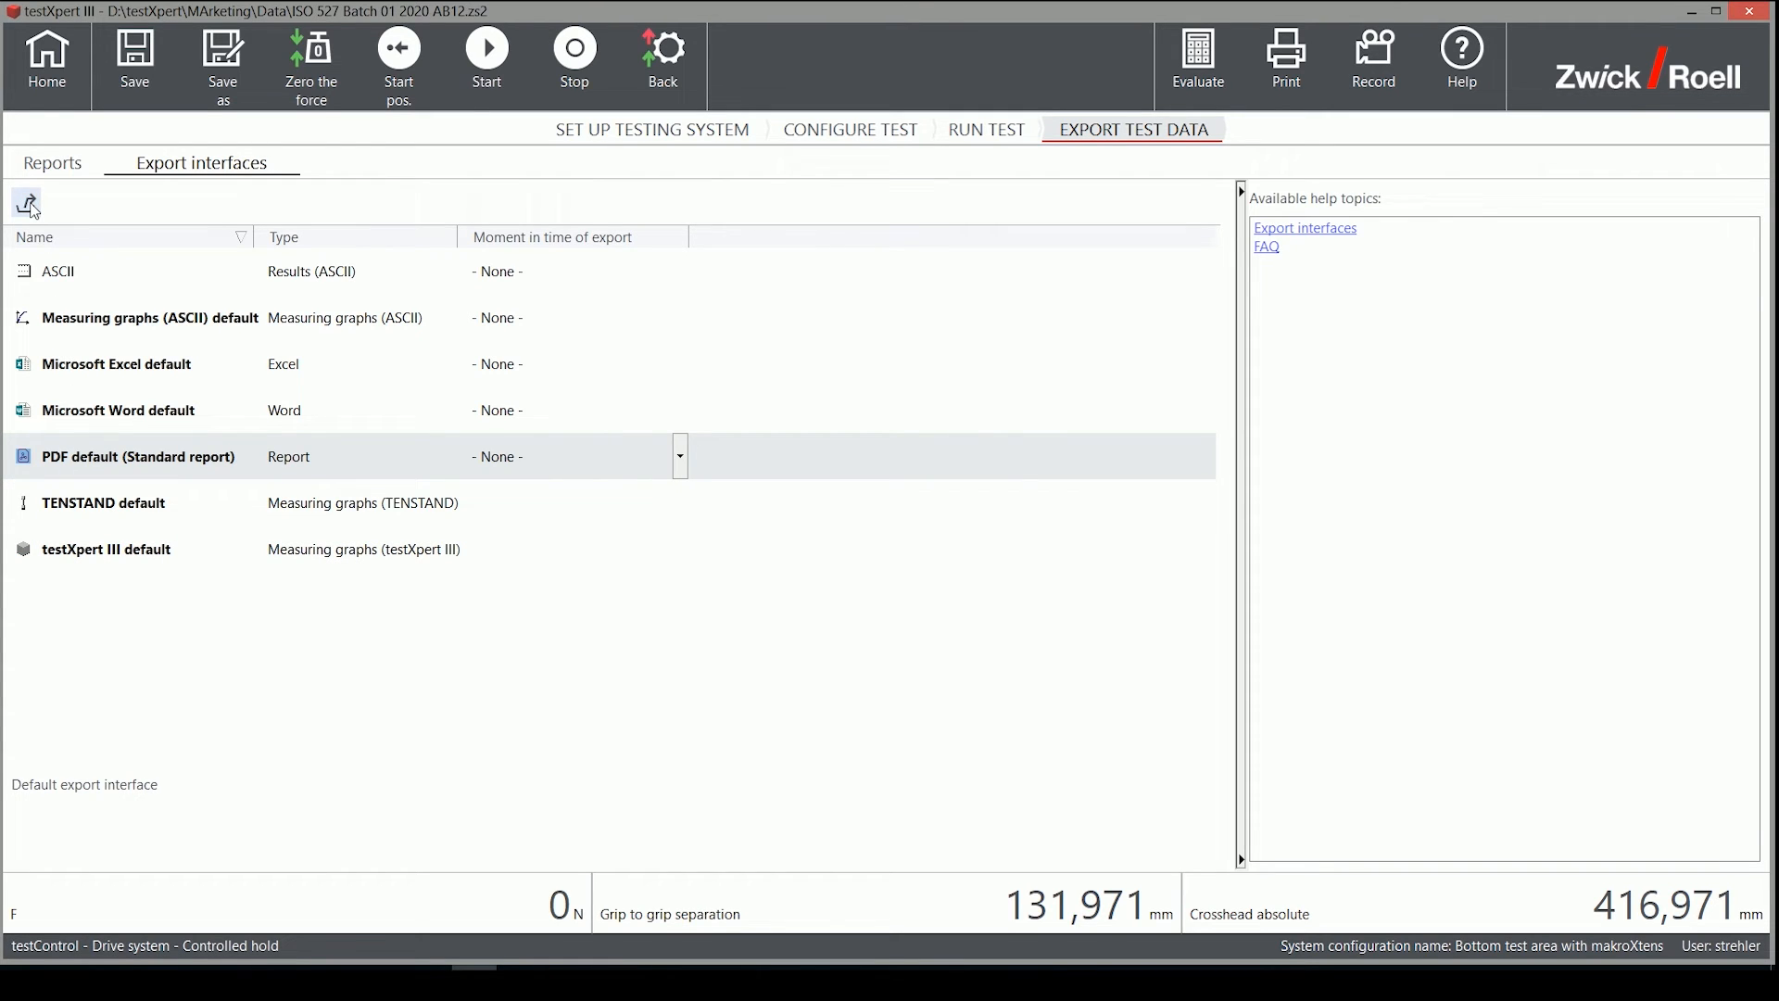
Run the PDF export and read the report's results table and page-2 statistics in Acrobat Reader
left_click(27, 205)
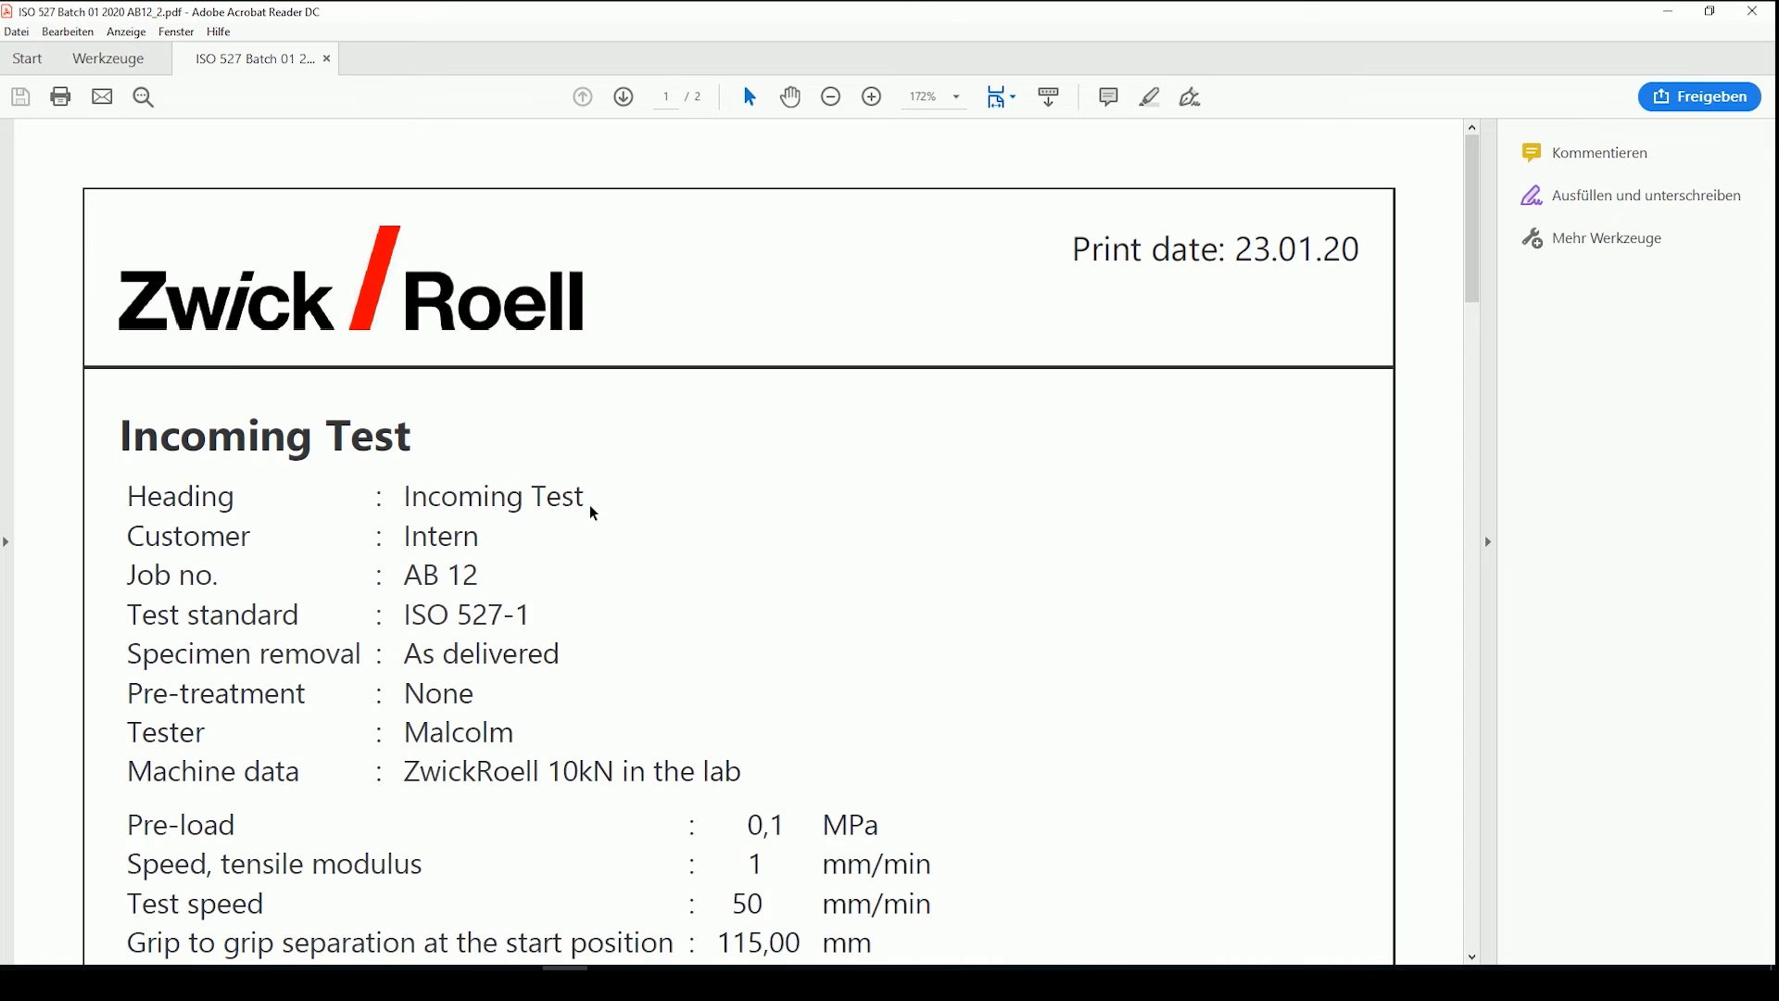
scroll(621, 543, "down", 3)
scroll(622, 543, "down", 2)
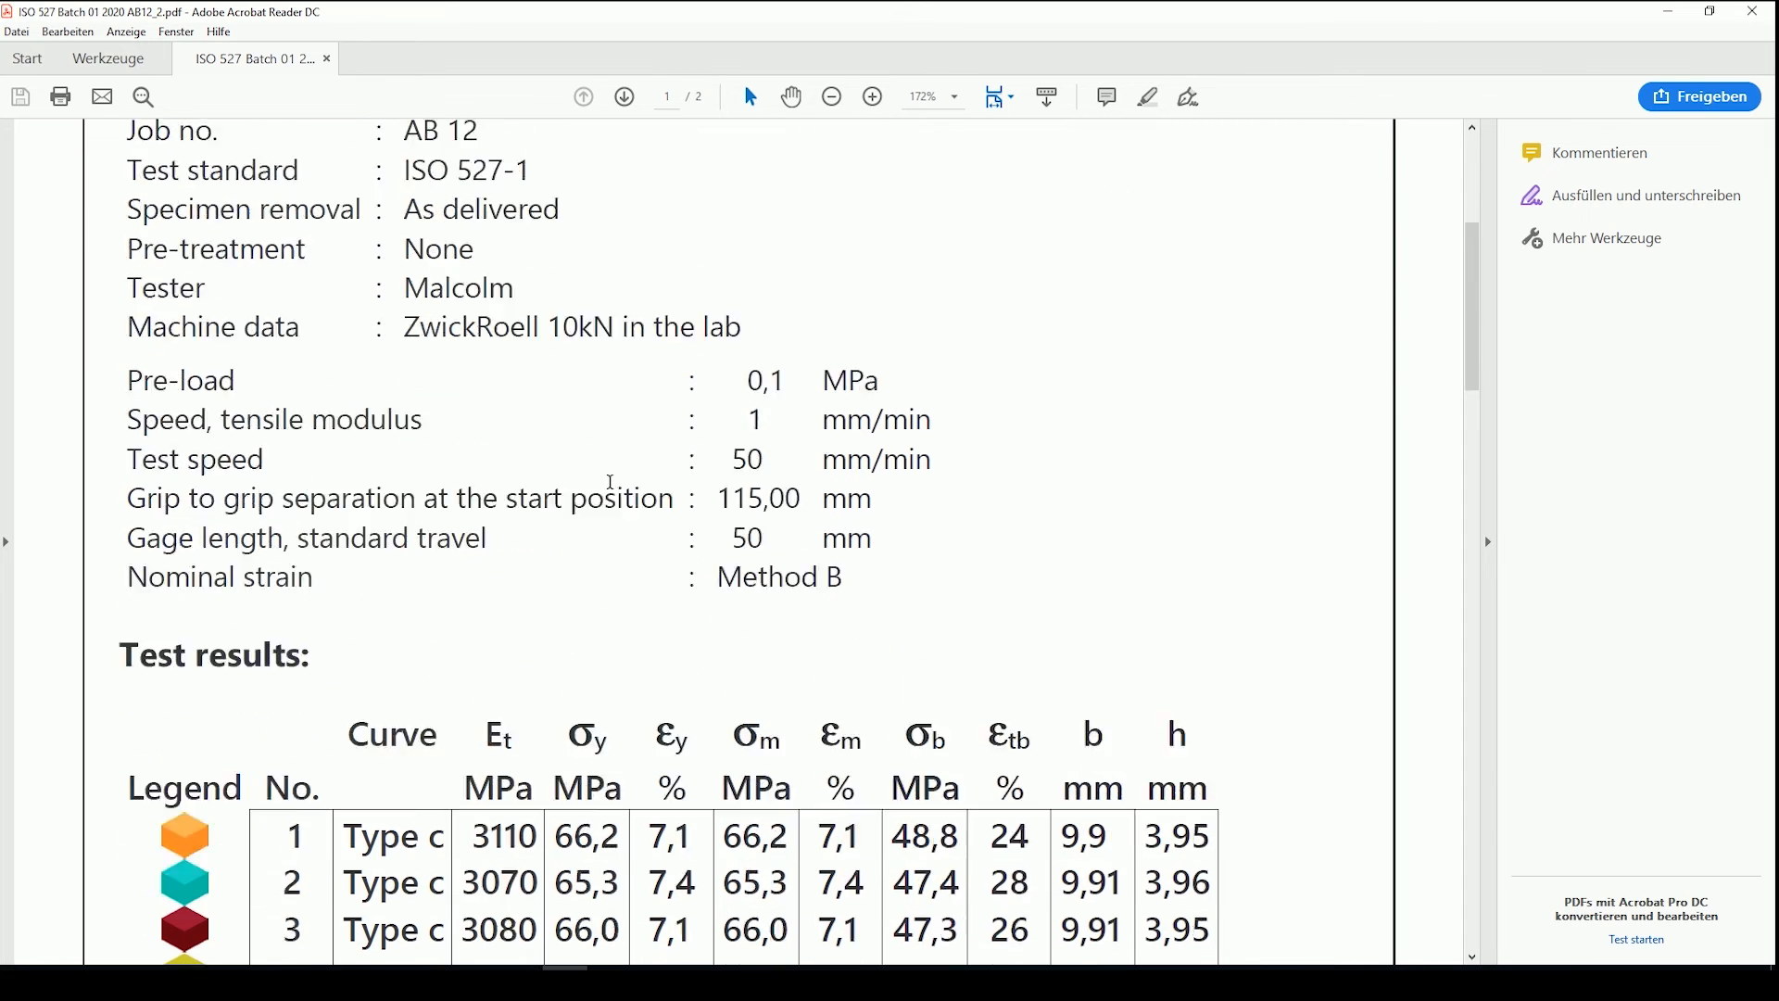
scroll(622, 543, "down", 2)
scroll(705, 459, "down", 2)
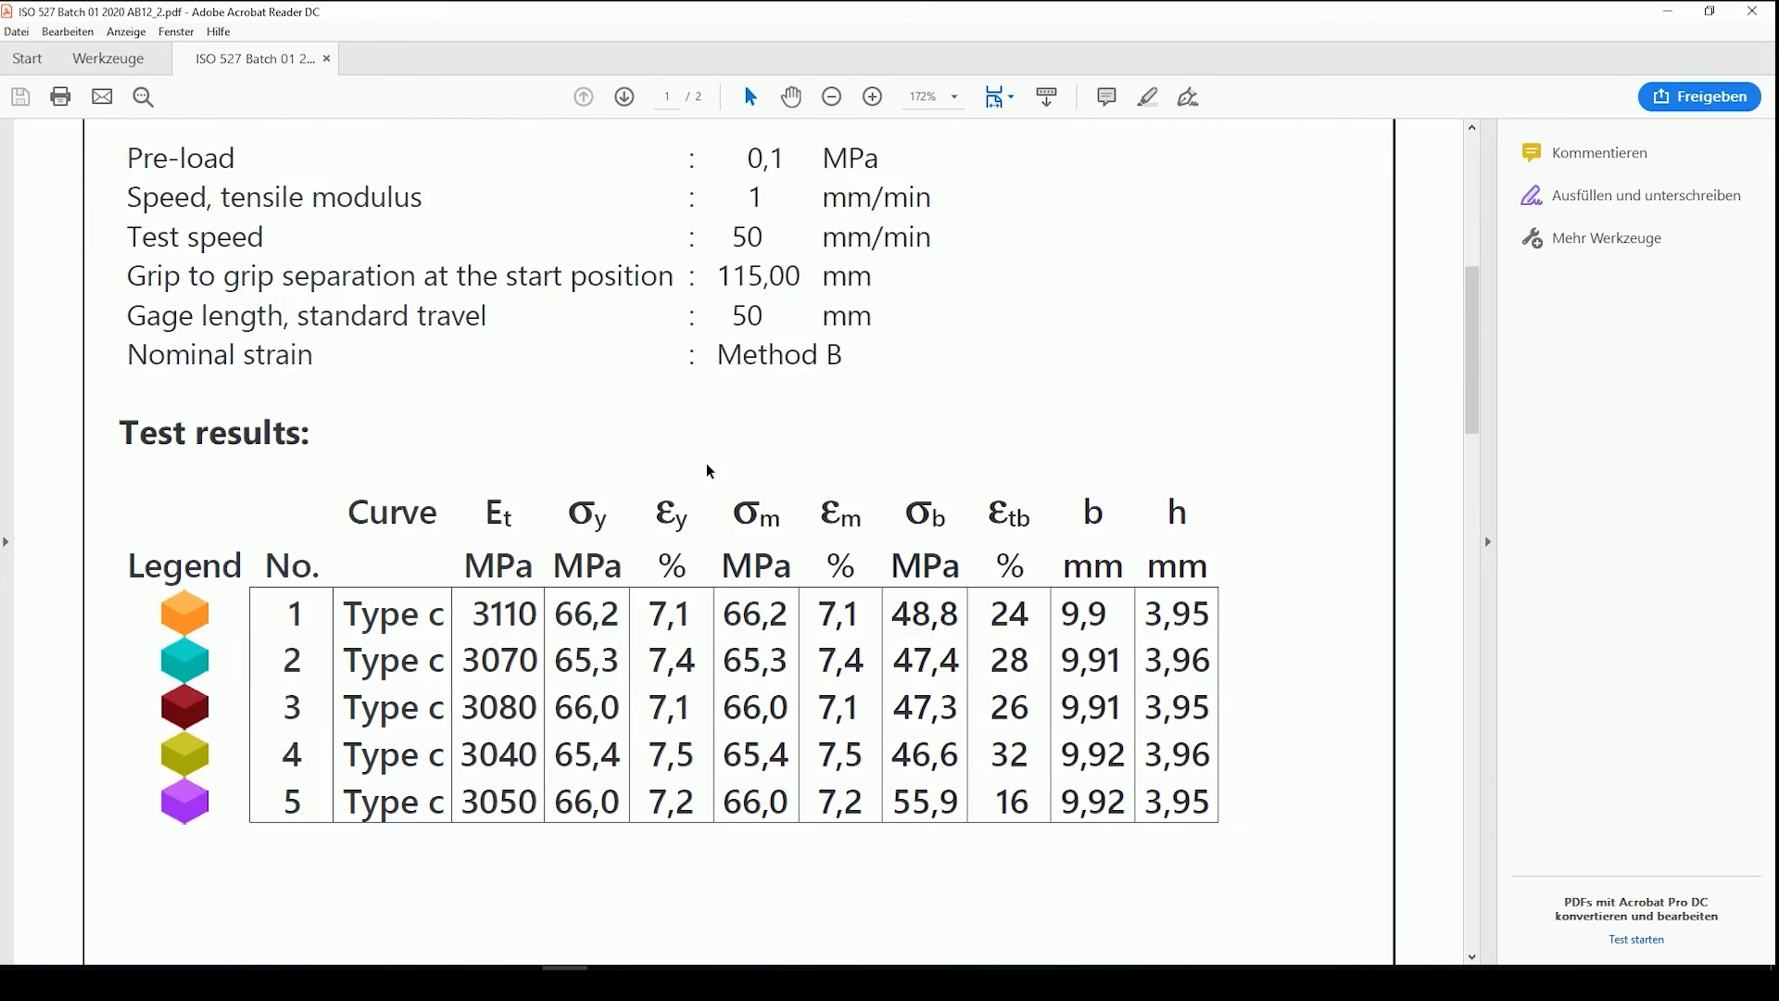
scroll(706, 470, "down", 3)
scroll(707, 470, "down", 1)
scroll(706, 470, "down", 4)
scroll(709, 481, "down", 4)
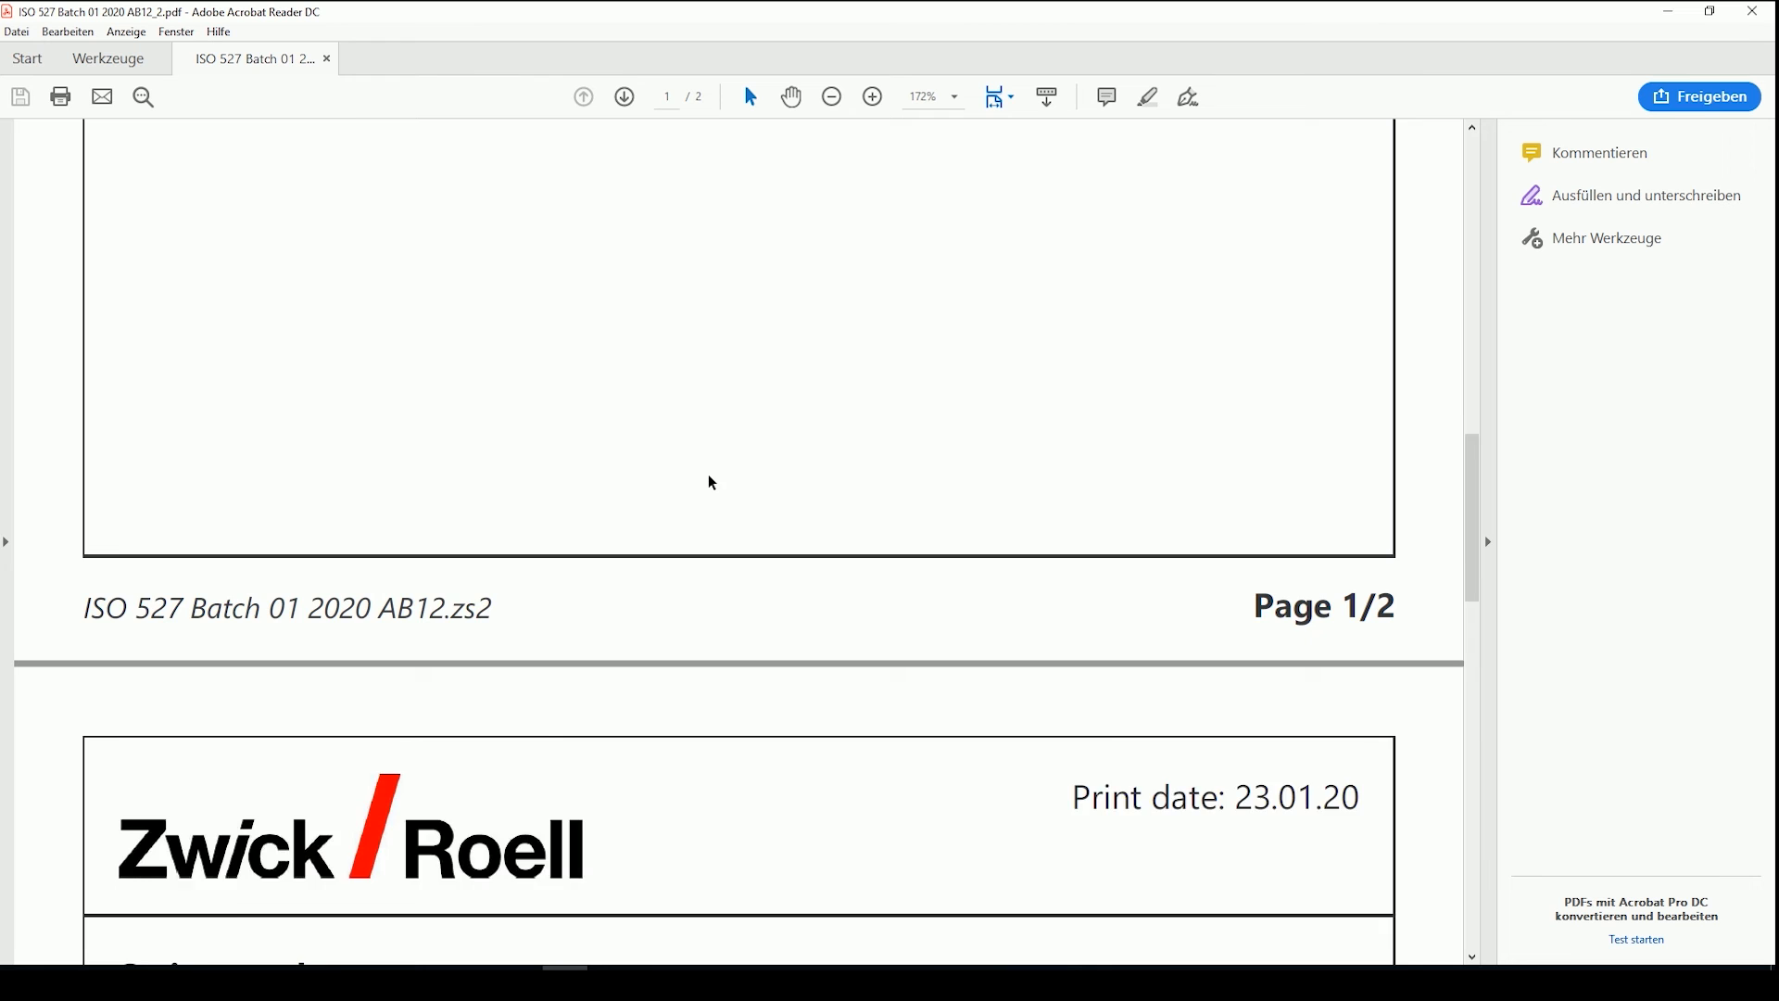
scroll(709, 482, "down", 4)
scroll(709, 484, "down", 4)
scroll(709, 484, "down", 4)
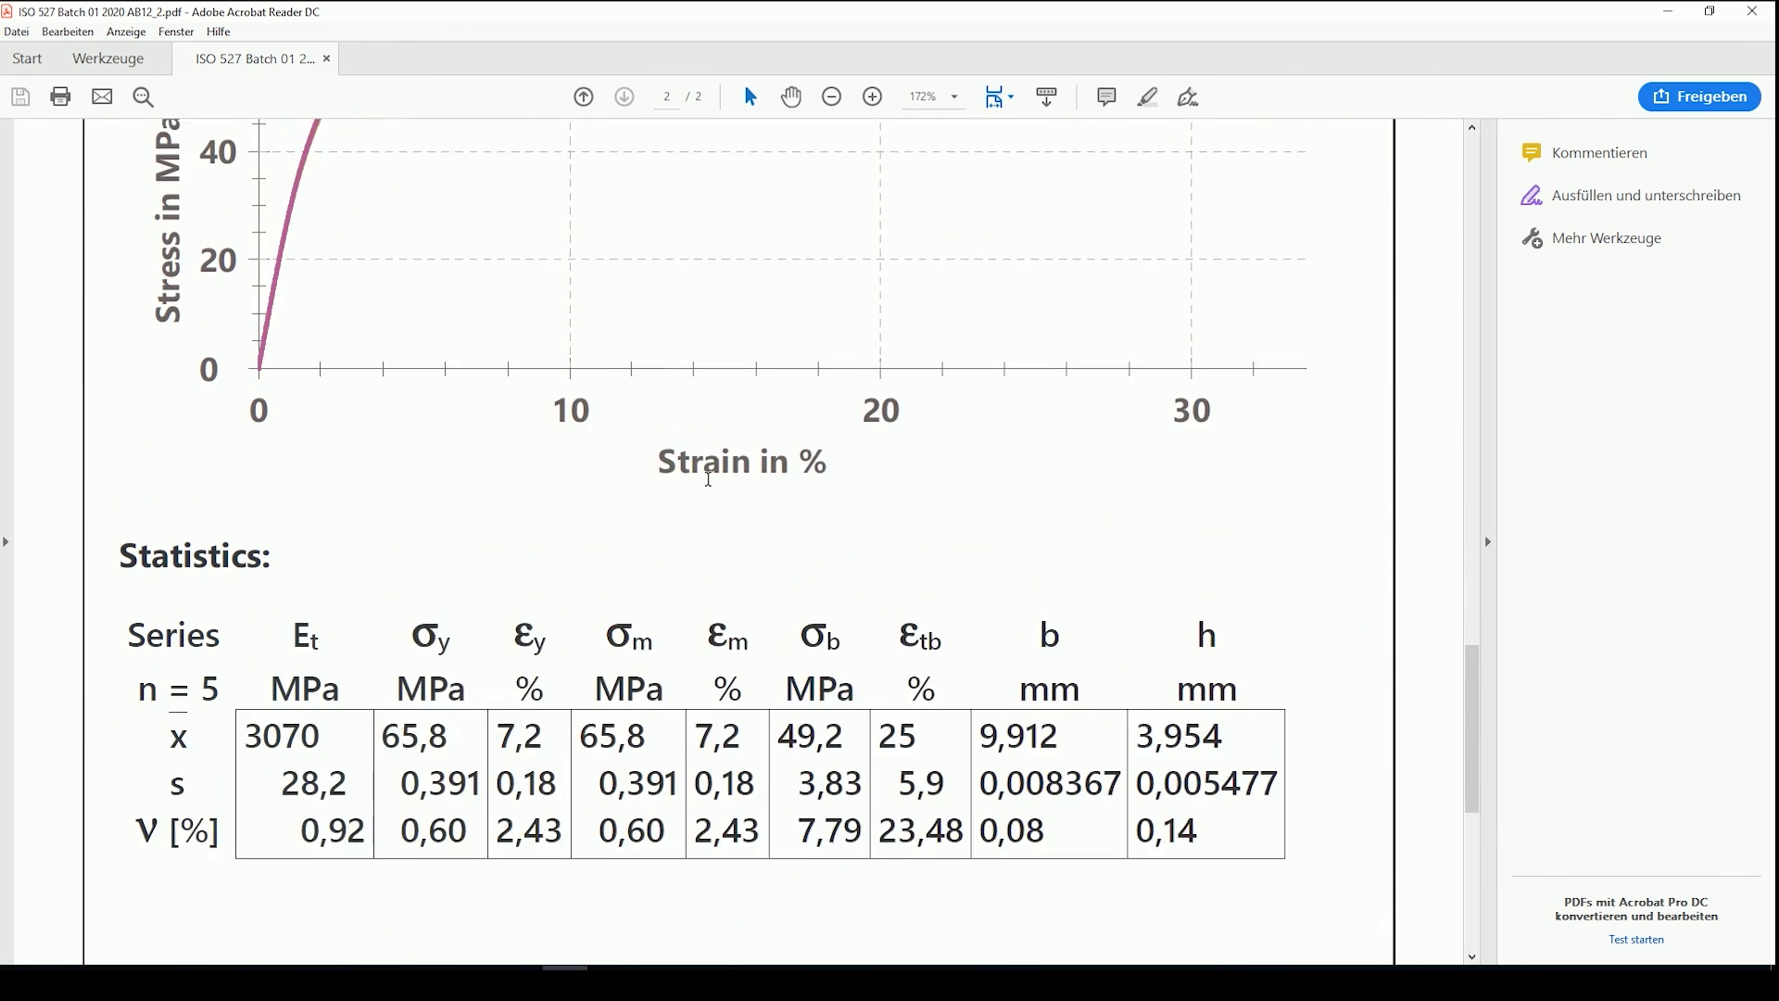